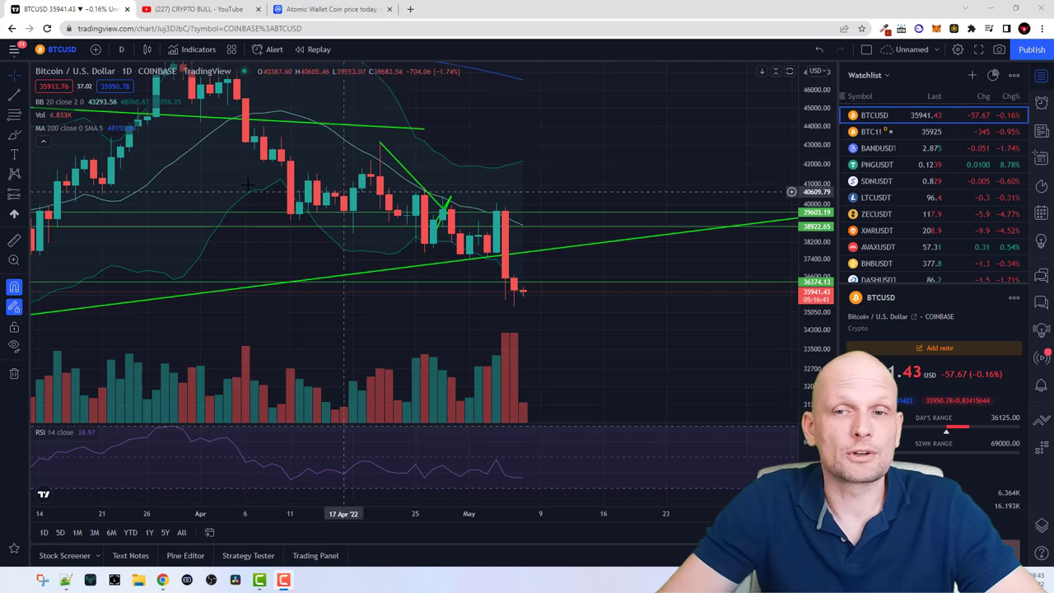
Zoom the Coinbase BTCUSD daily chart out and back in to inspect it
scroll(244, 195, down, 3)
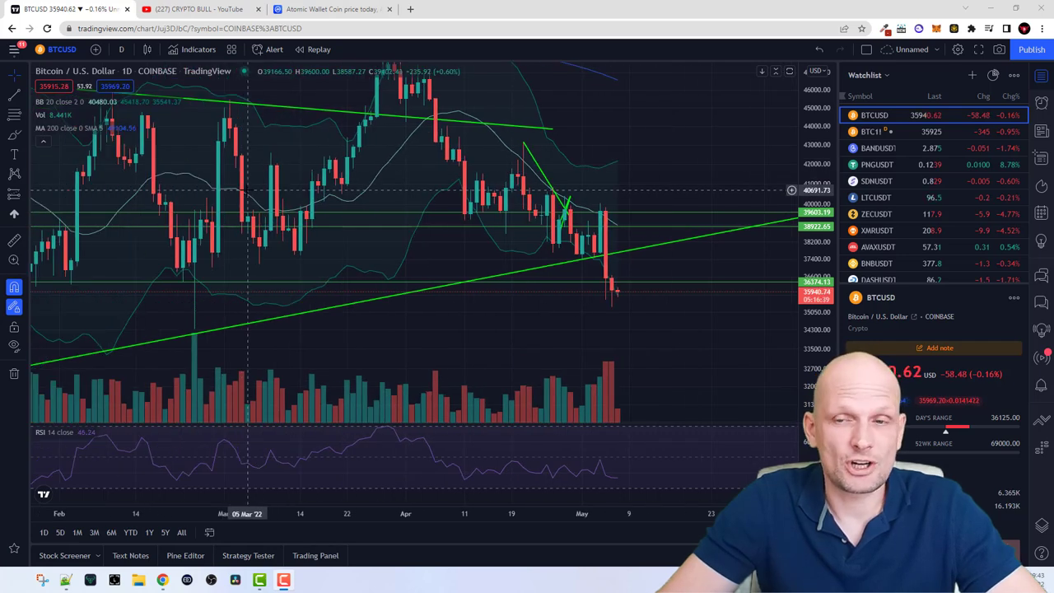
scroll(451, 315, up, 3)
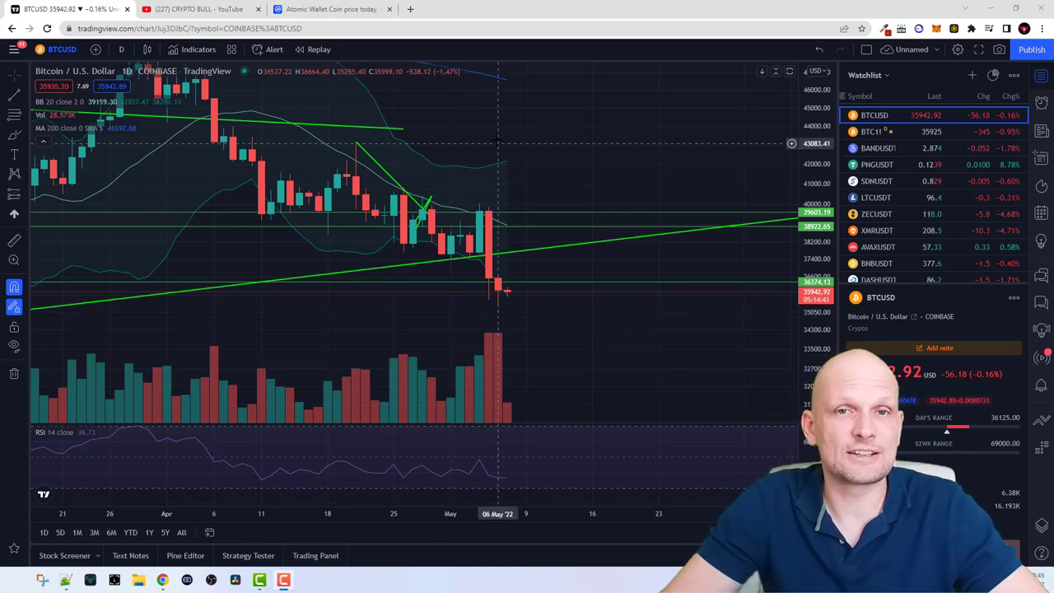
Close the Bitcoin chart tab and view the Atomic Wallet Coin price page on CoinMarketCap
click(127, 9)
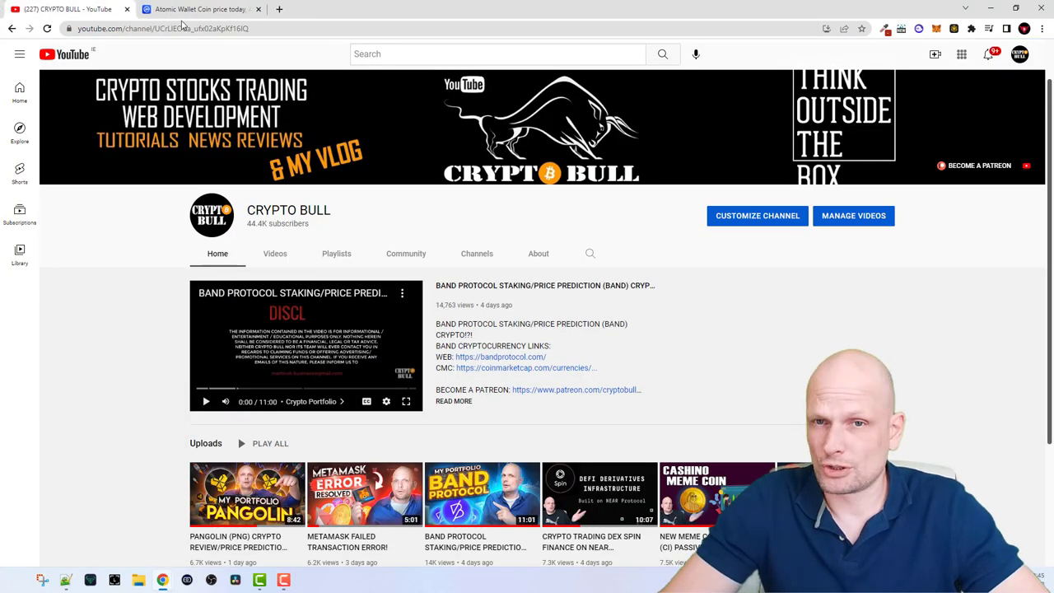
click(199, 7)
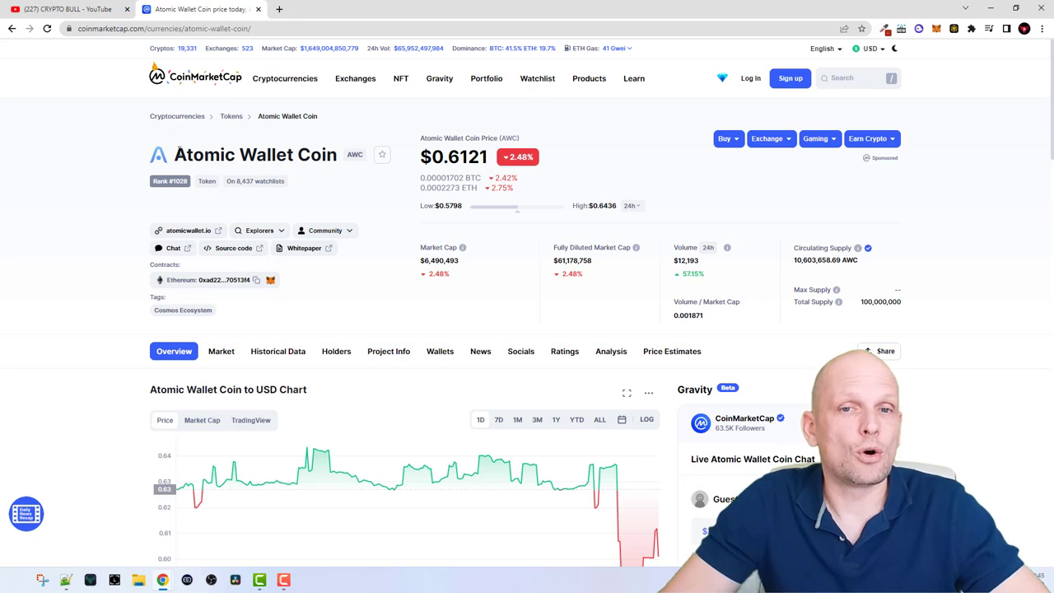
drag(173, 155, 342, 157)
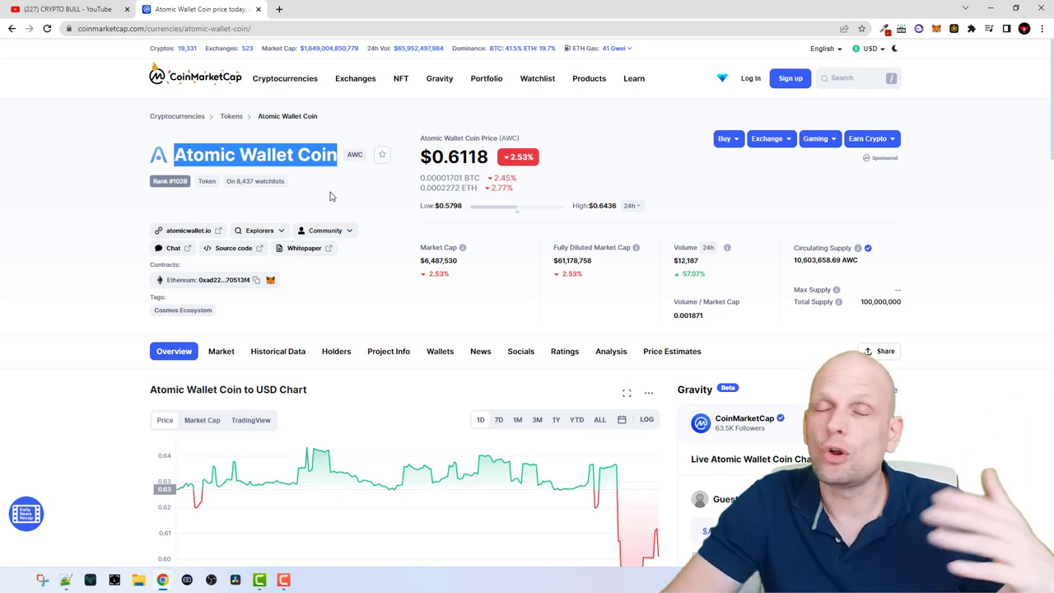
click(331, 201)
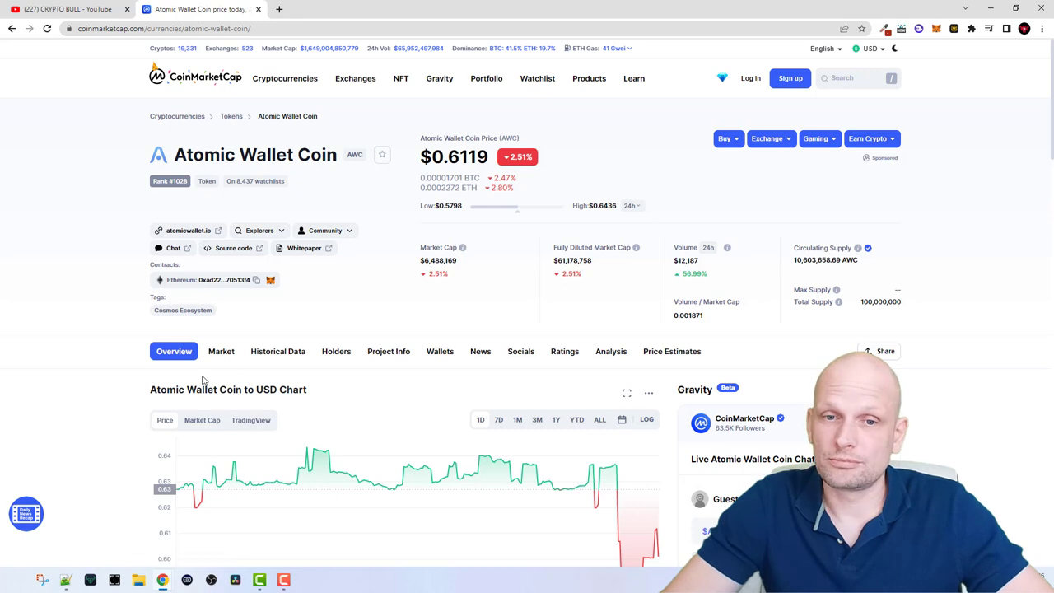
Review the Atomic Wallet Coin market listings: Uniswap (V2) AWC/WETH and Binance DEX AWC-986/BNB
click(221, 351)
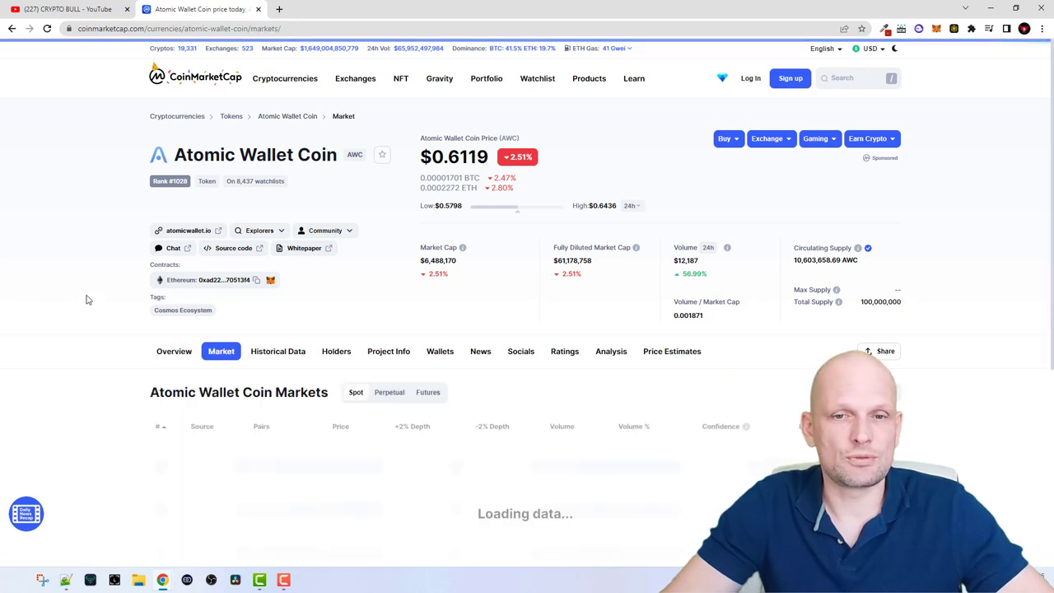
scroll(88, 299, down, 1)
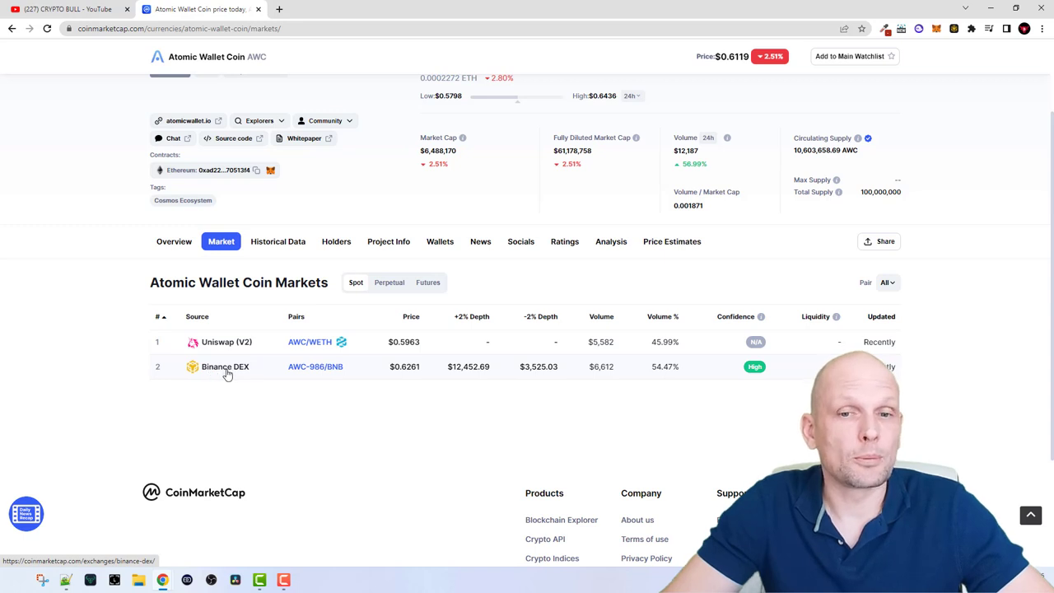
scroll(238, 371, up, 2)
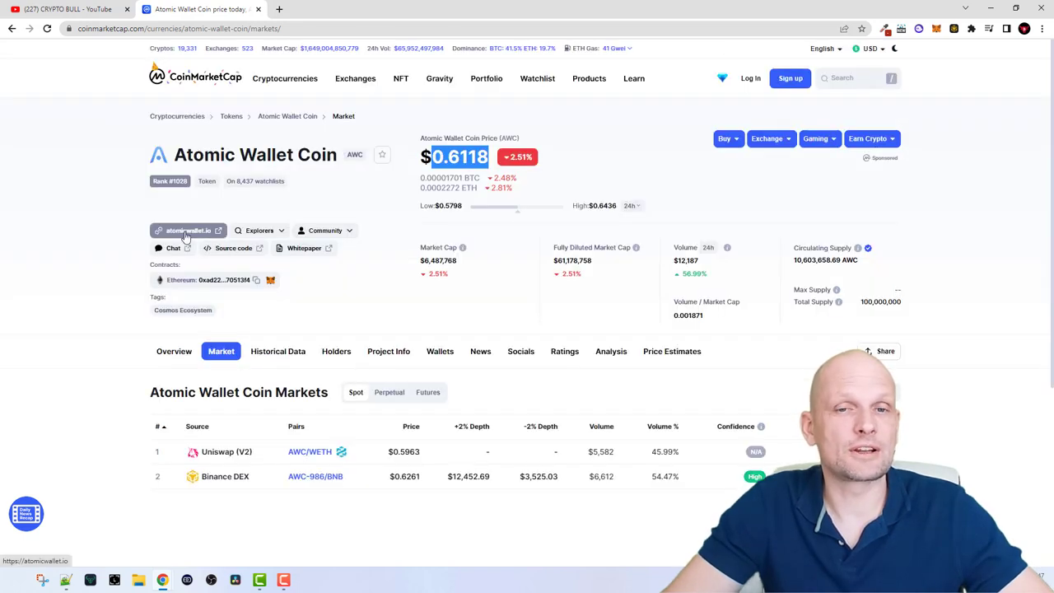
Open the official atomicwallet.io site and jump to its download section
click(186, 237)
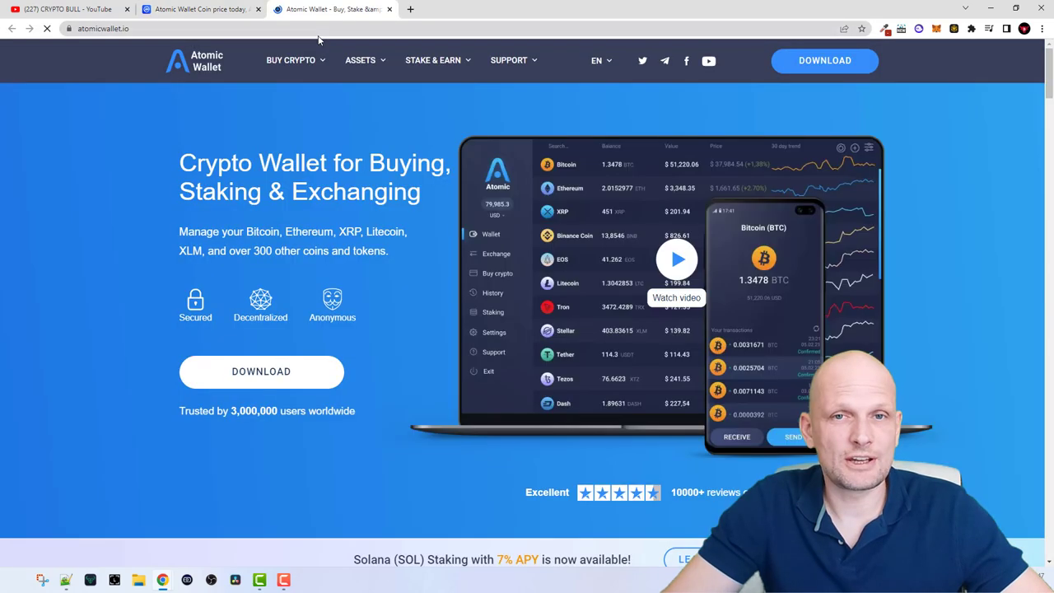
drag(177, 162, 334, 187)
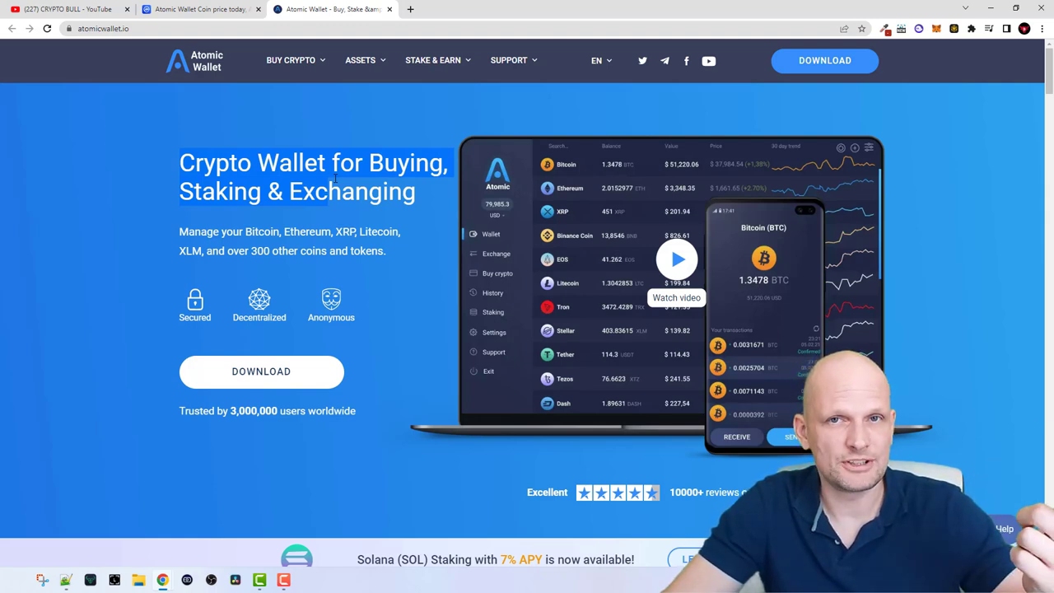
click(247, 371)
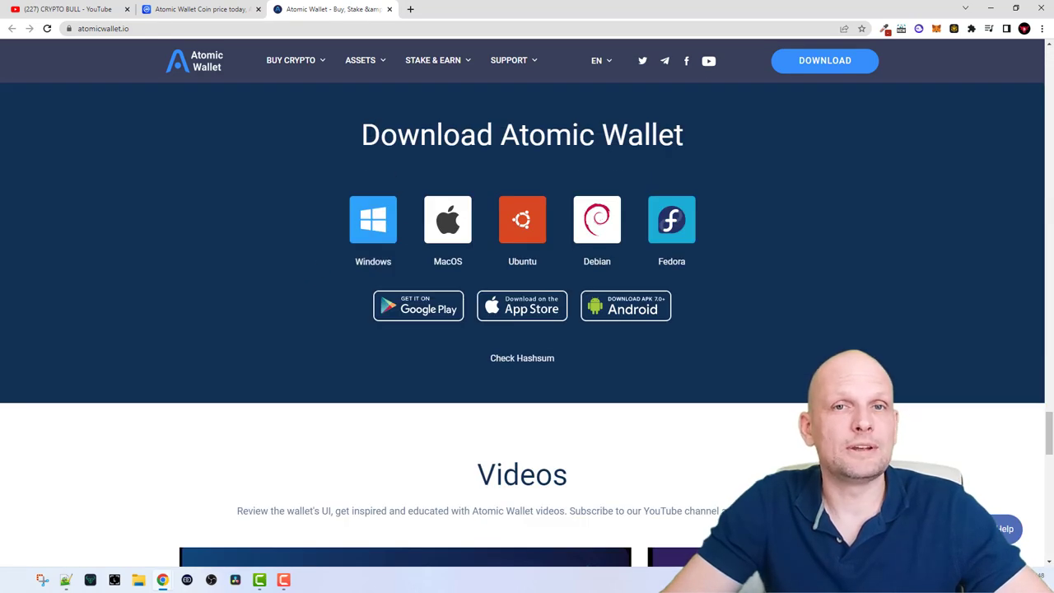
Download the Windows installer atomicwallet-2.46.4-1812.exe and dismiss the subscribe popup
drag(361, 134, 679, 137)
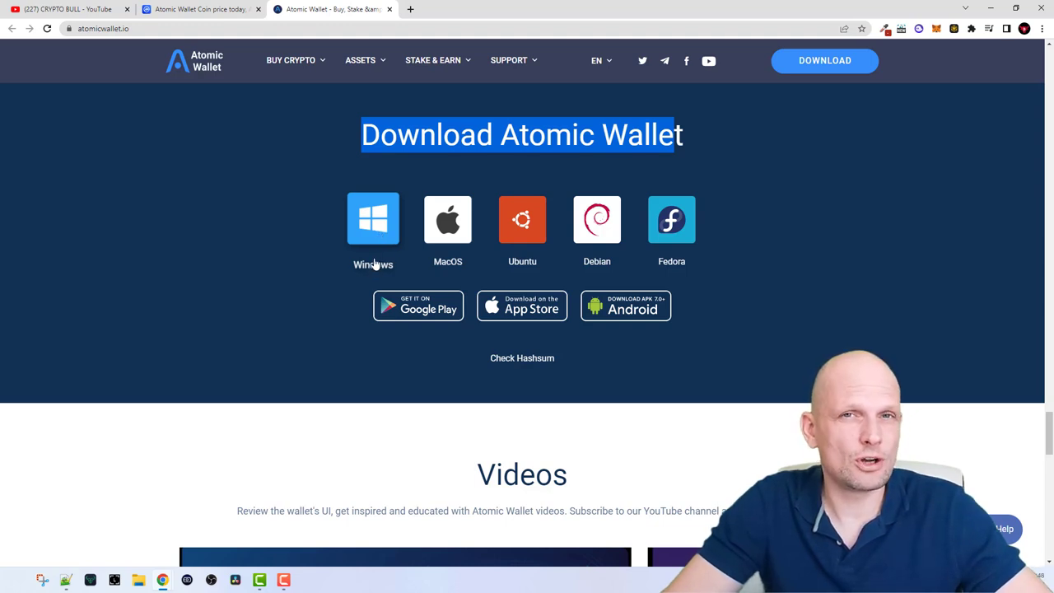
click(312, 292)
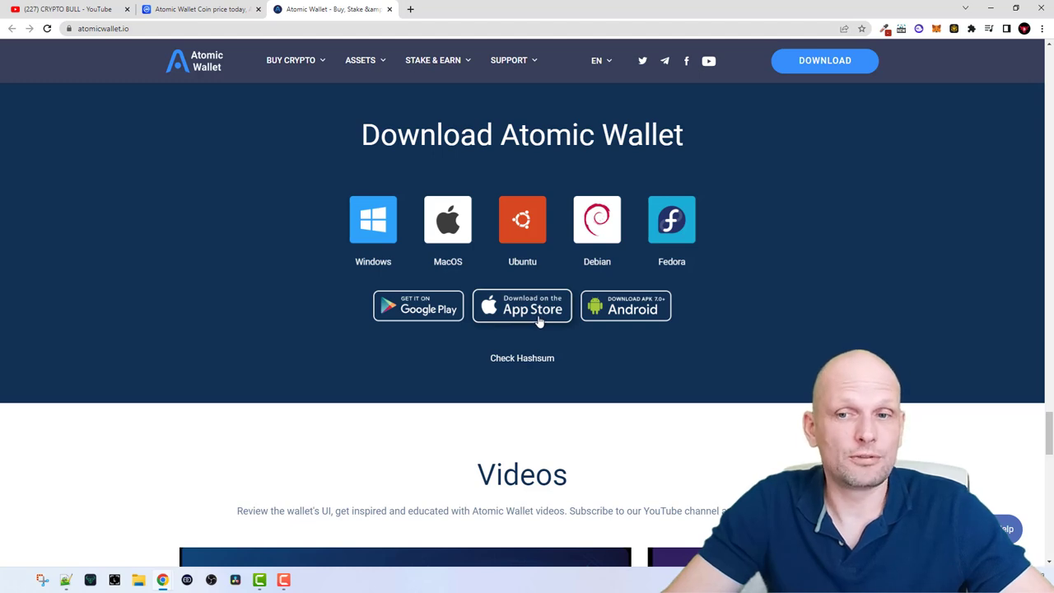
click(373, 219)
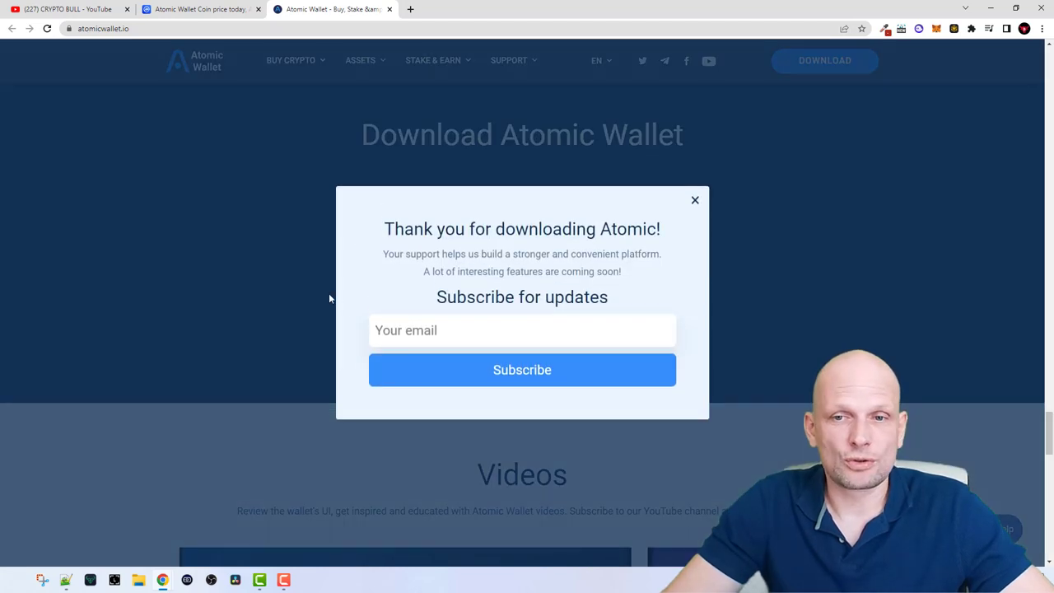
click(695, 201)
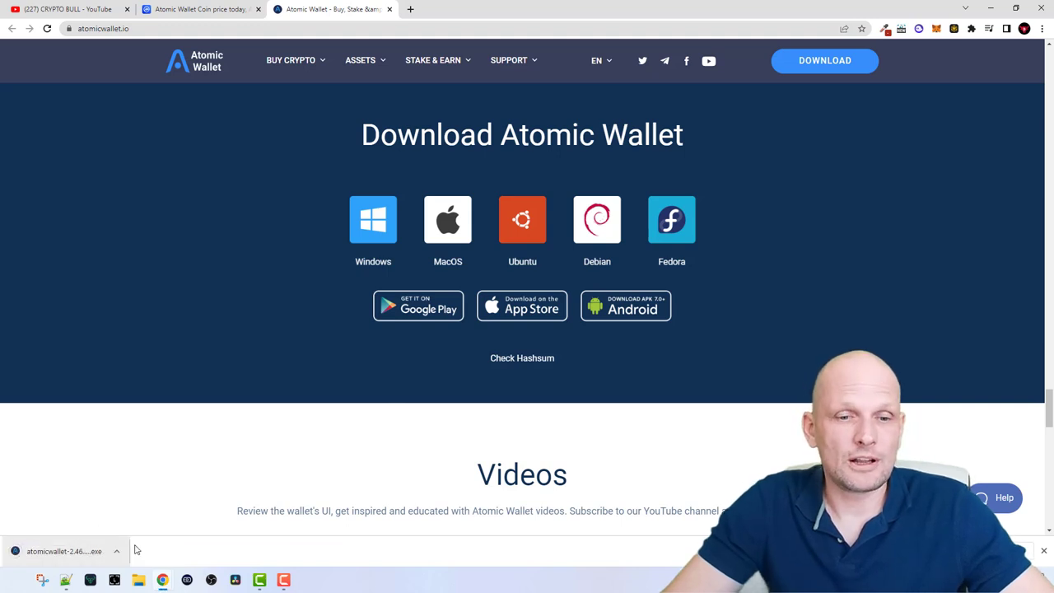
Launch the installed wallet, preview Restore from Backup, then go back and choose Create Wallet
click(70, 553)
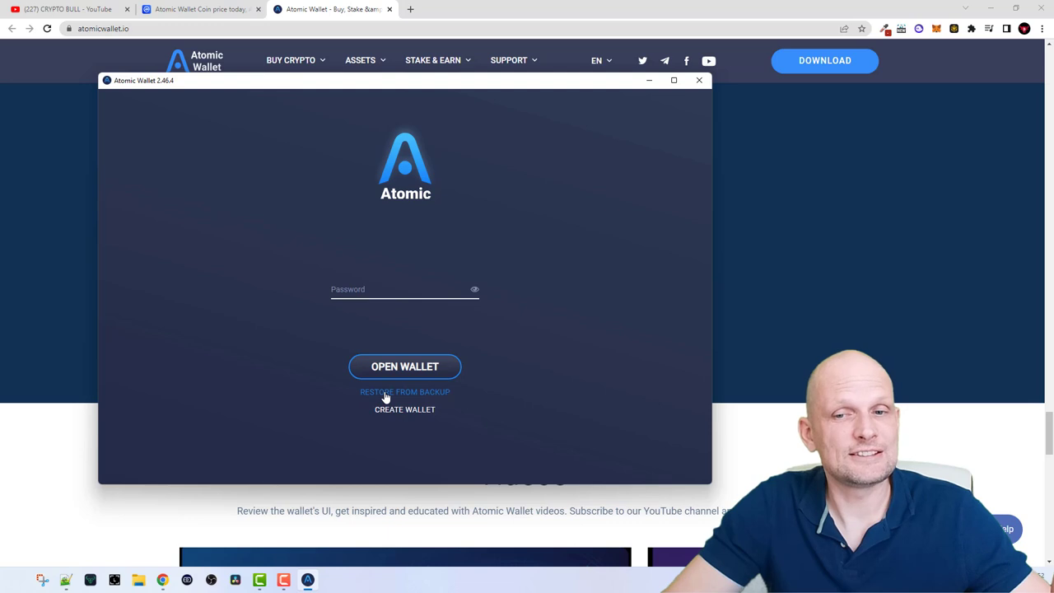
click(430, 394)
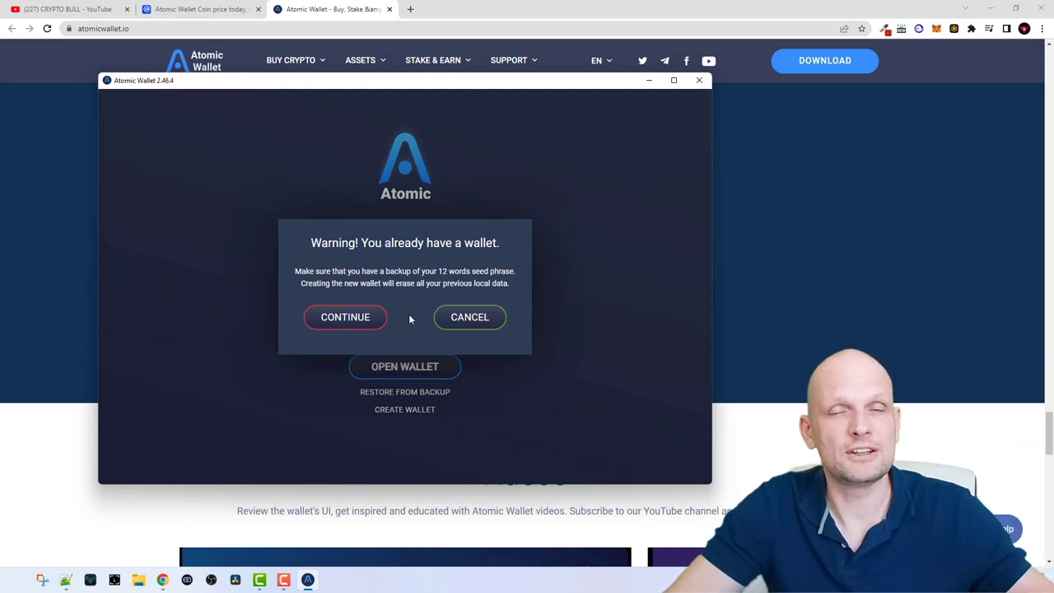
click(357, 321)
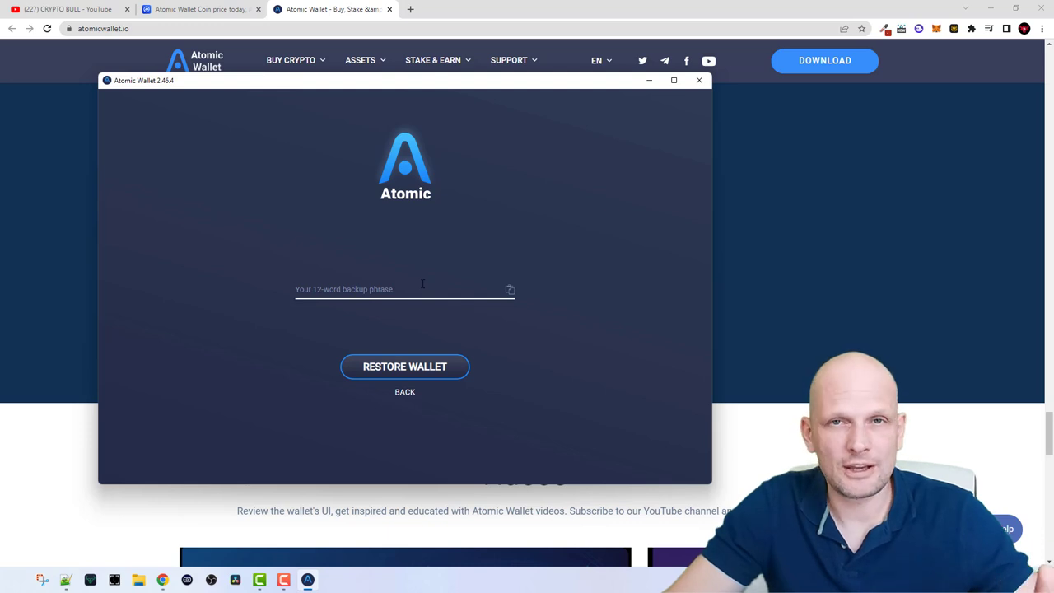
click(405, 392)
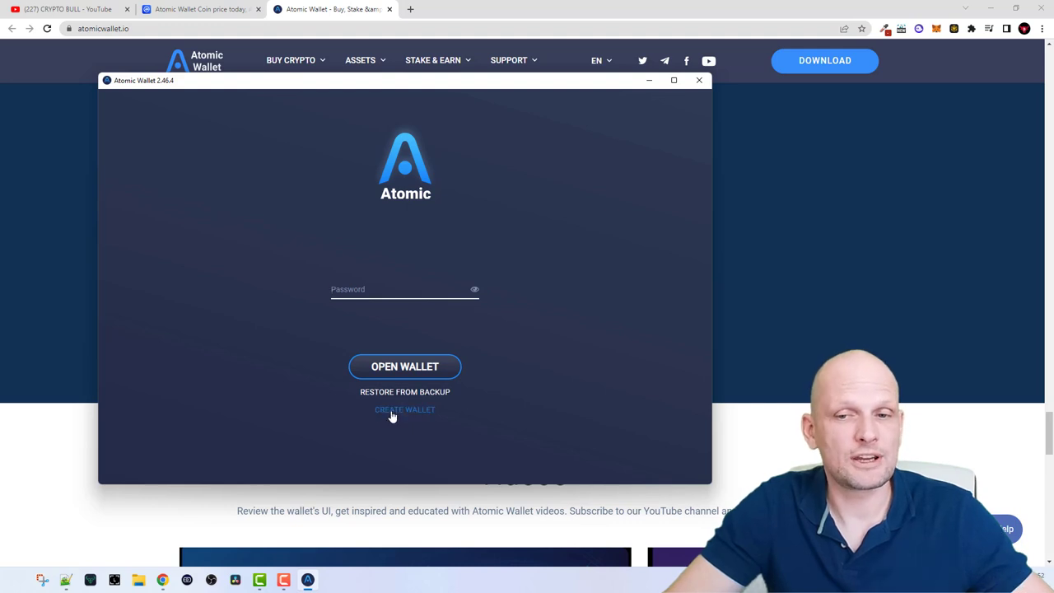
click(386, 410)
Confirm creating a new wallet and set and repeat its password
click(346, 317)
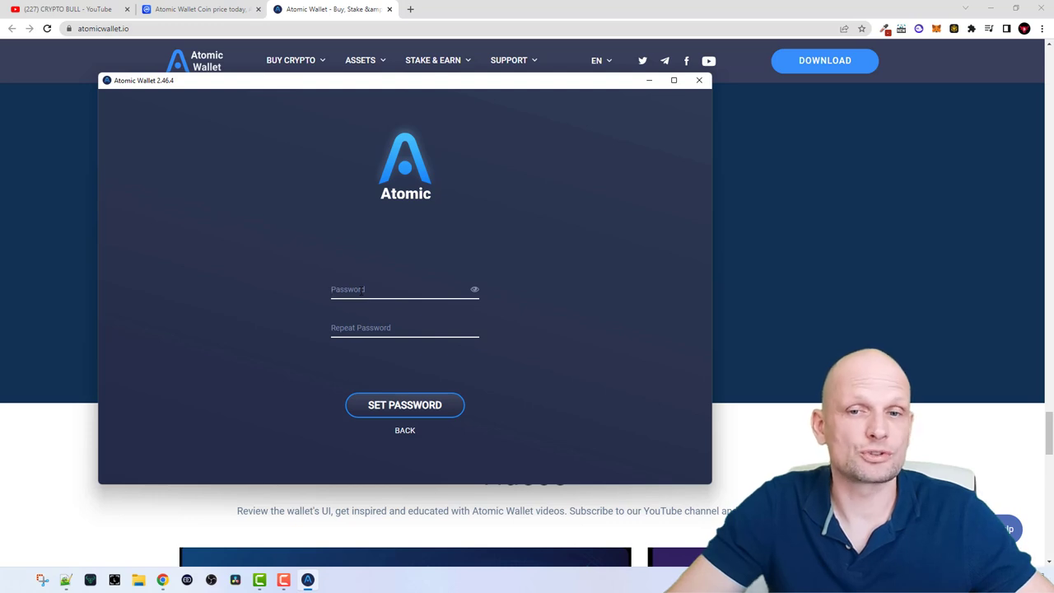
click(363, 289)
key(ctrl+v)
key(Tab)
key(ctrl+v)
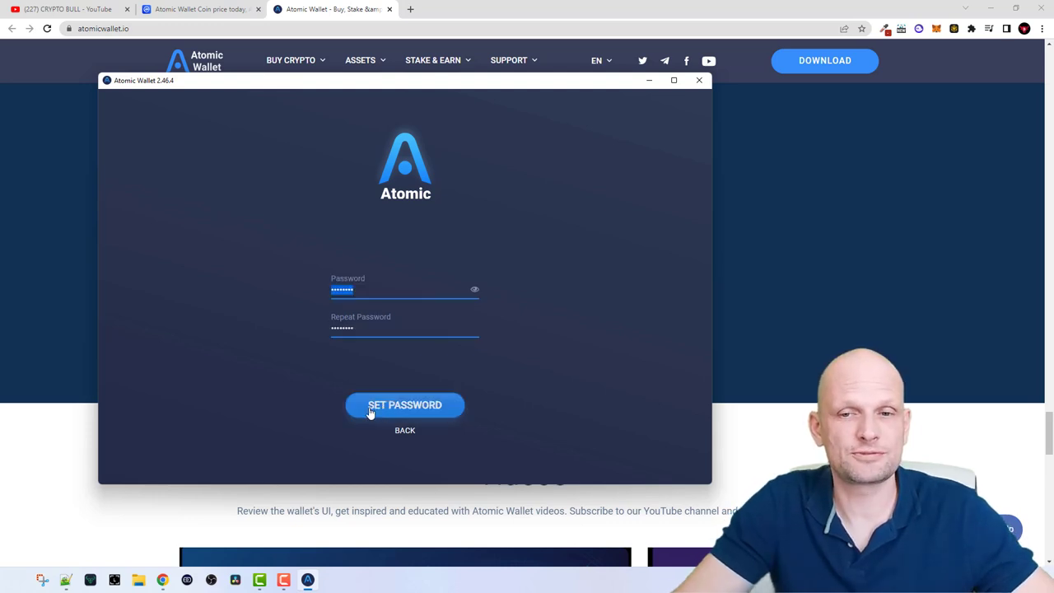
click(371, 412)
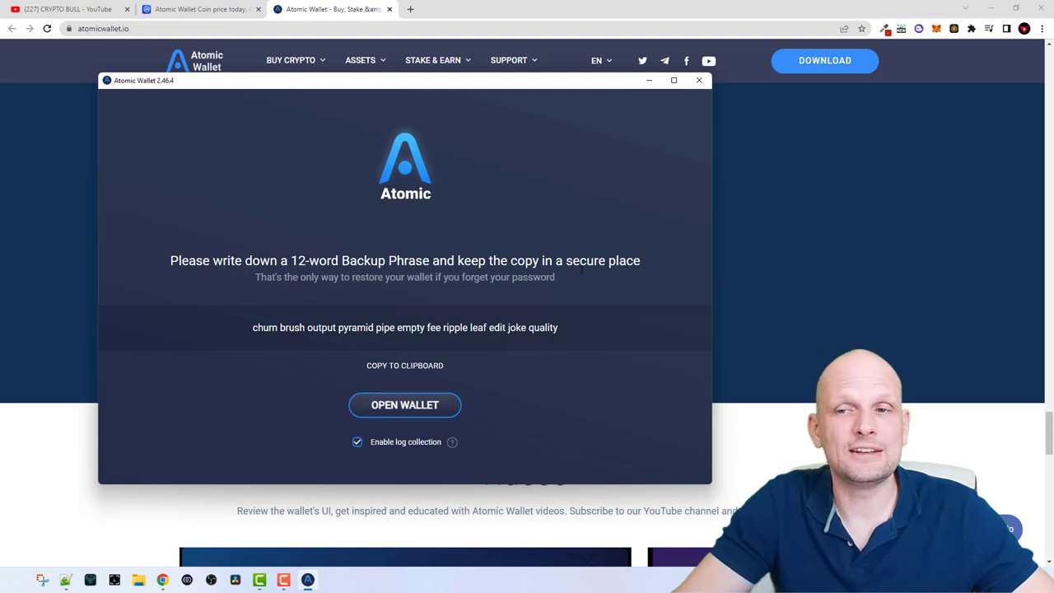
Copy the 12-word backup phrase to the clipboard and open the new wallet
drag(252, 327, 278, 334)
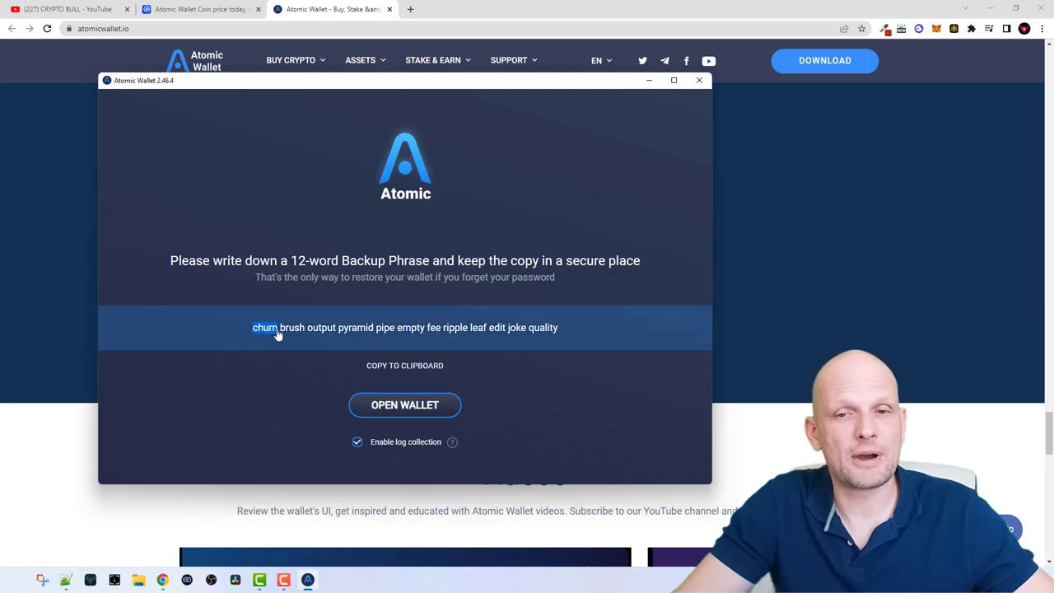
key(ctrl+c)
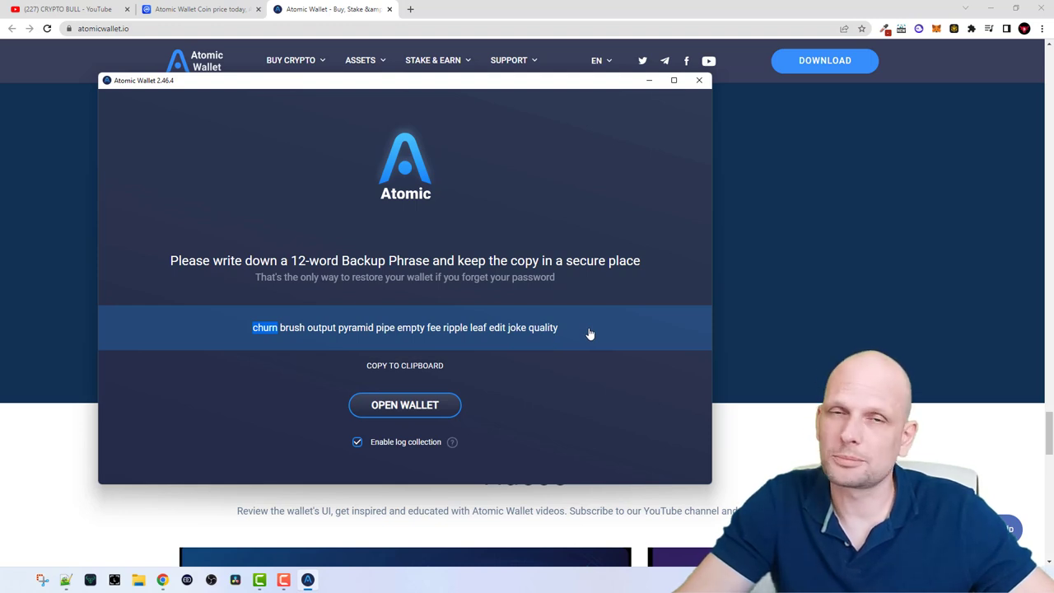
triple_click(319, 337)
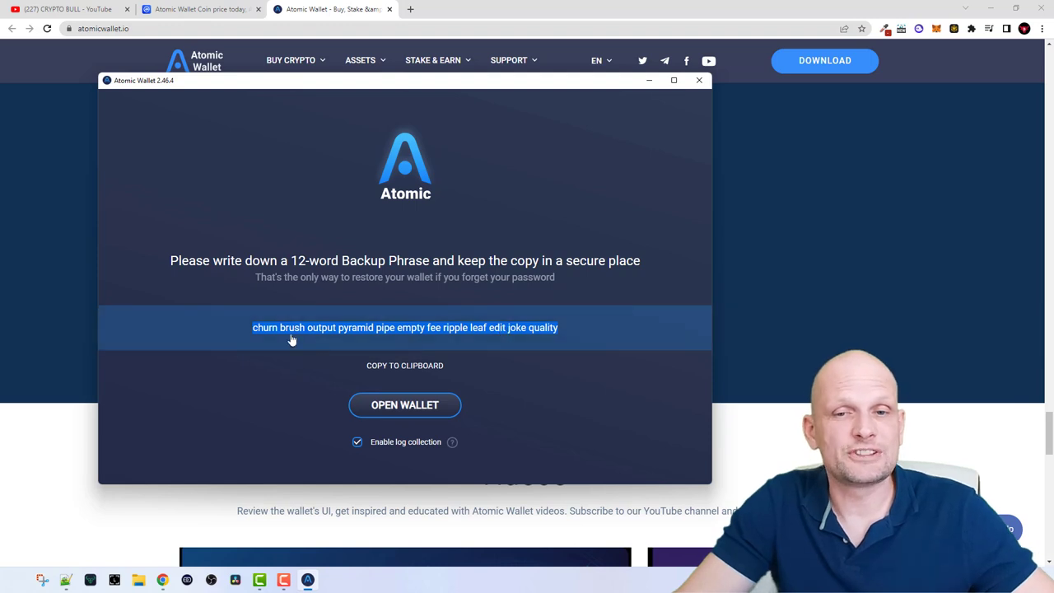
click(350, 329)
triple_click(350, 330)
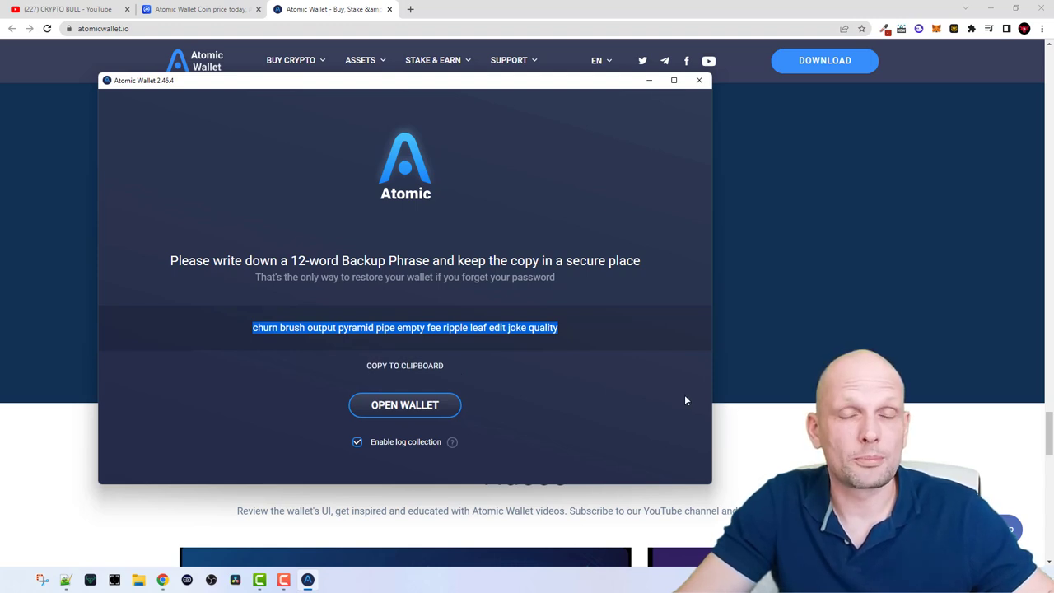
click(433, 406)
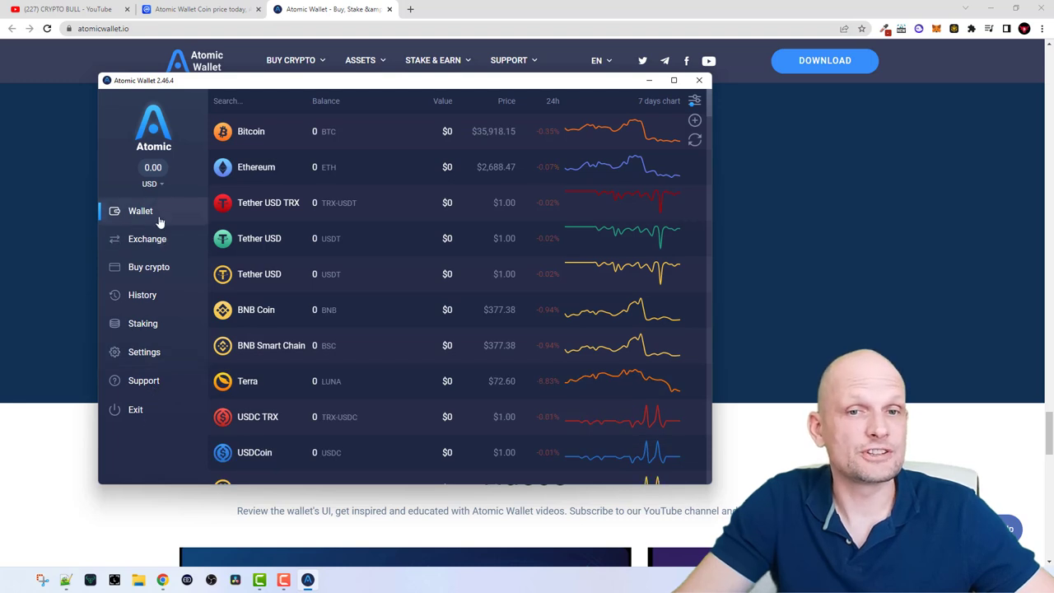
Check the empty portfolio, then open the Bitcoin wallet from the coin list
click(153, 140)
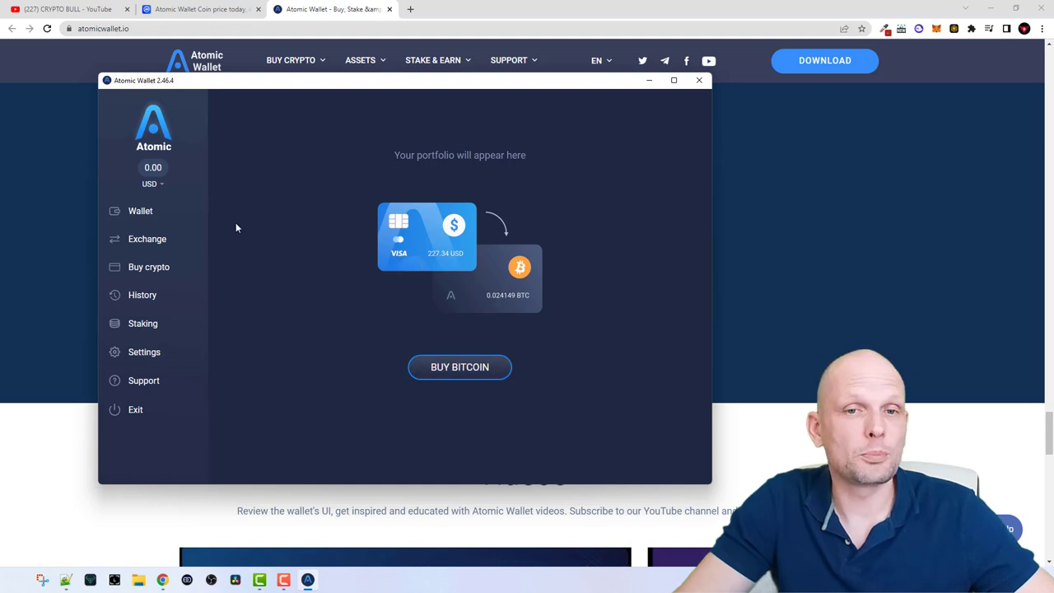
click(152, 221)
scroll(318, 216, down, 7)
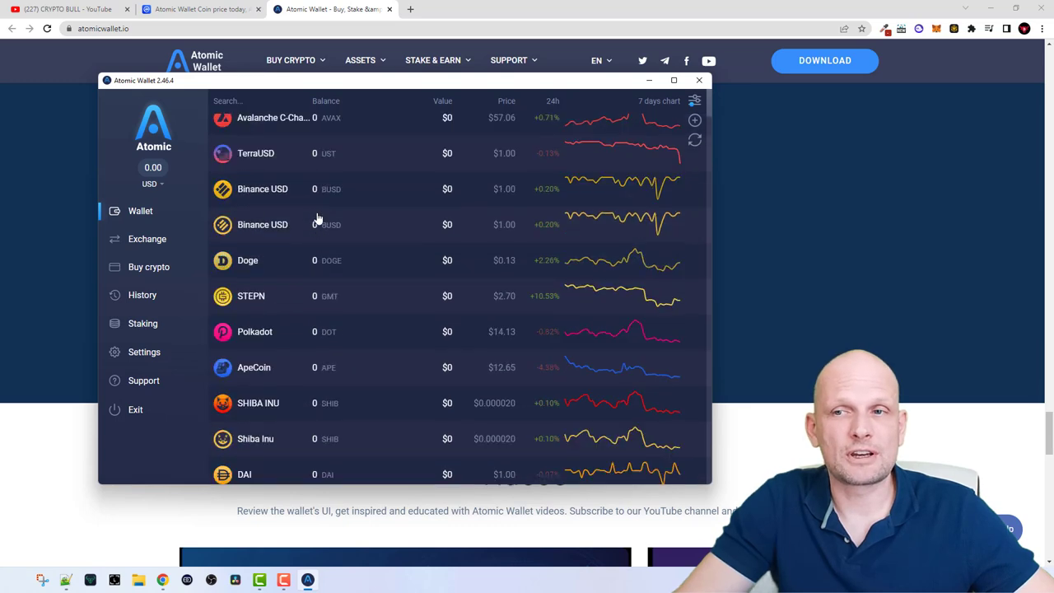
scroll(317, 219, down, 15)
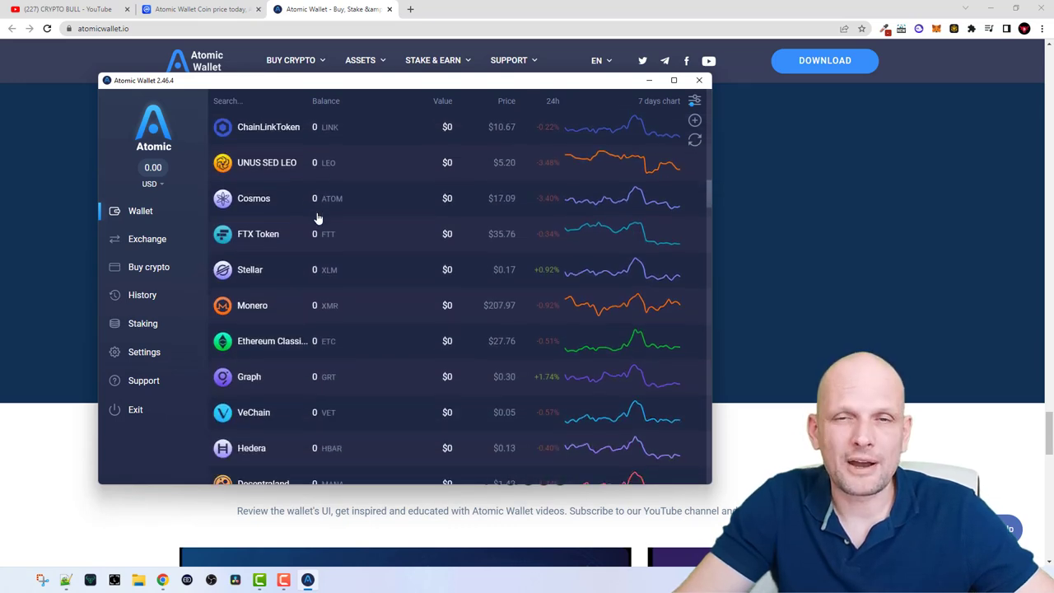
scroll(317, 217, down, 7)
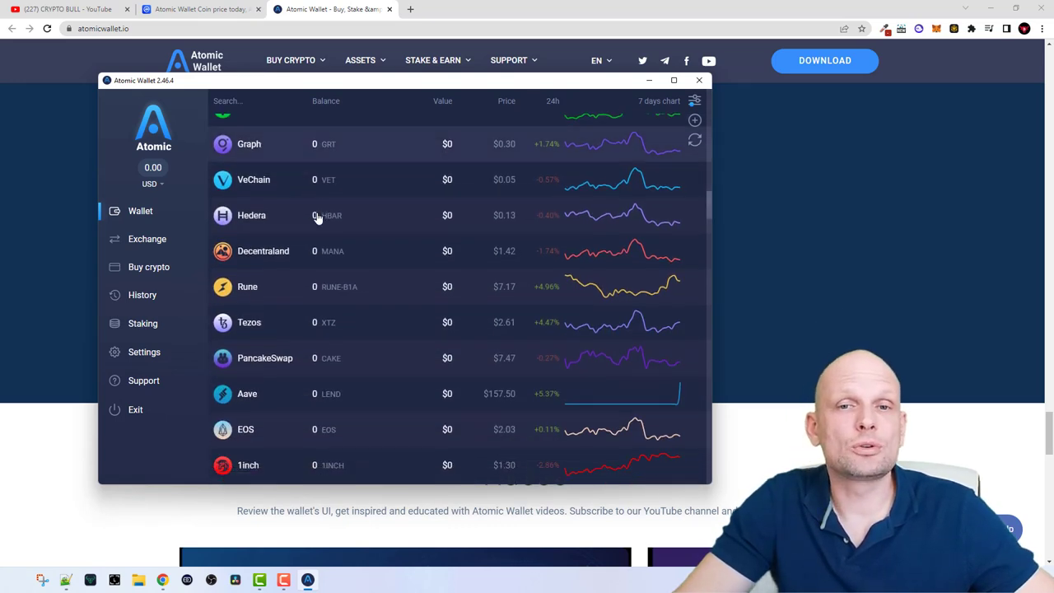
scroll(317, 217, up, 15)
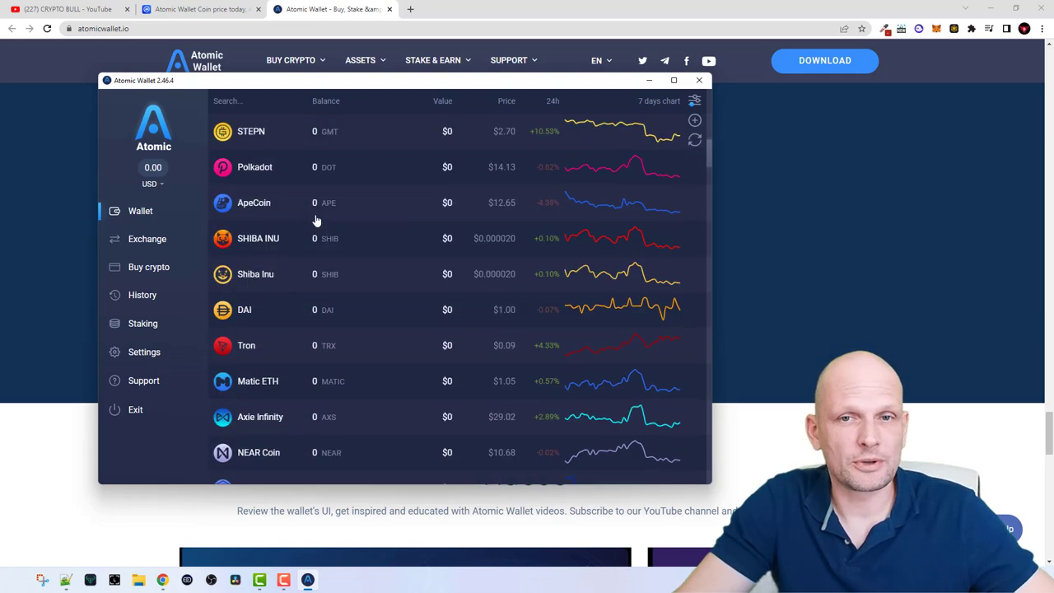
scroll(317, 220, up, 10)
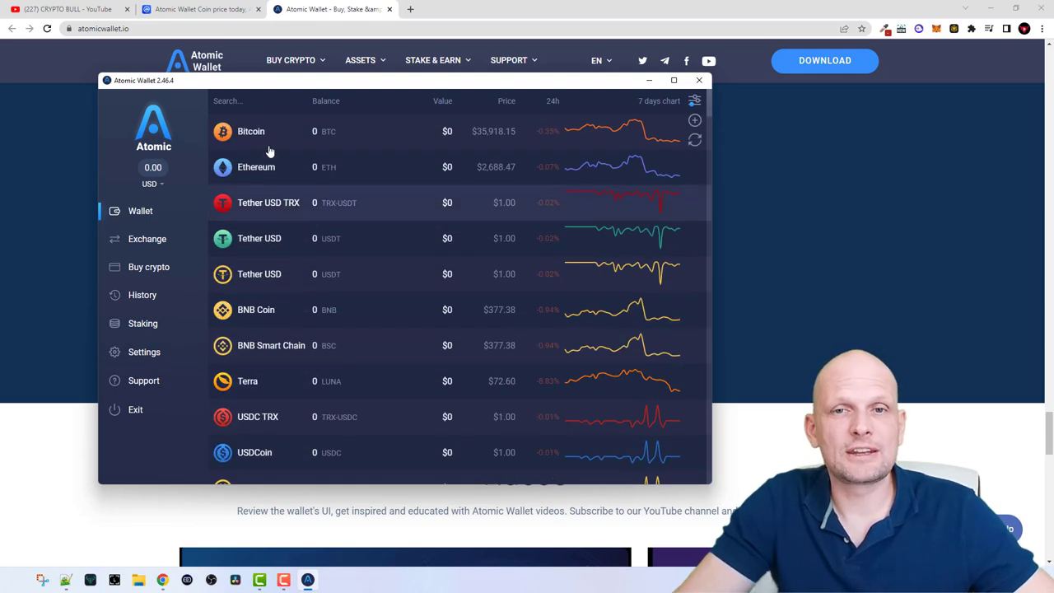
click(269, 147)
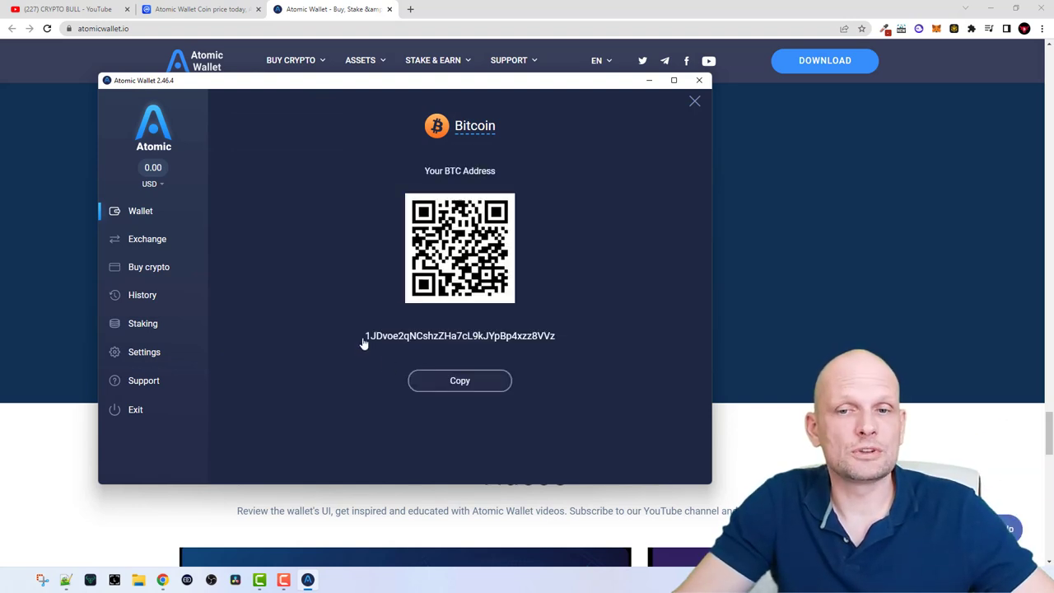
Select the BTC receive address and close the Bitcoin receive screen
double_click(460, 336)
click(573, 334)
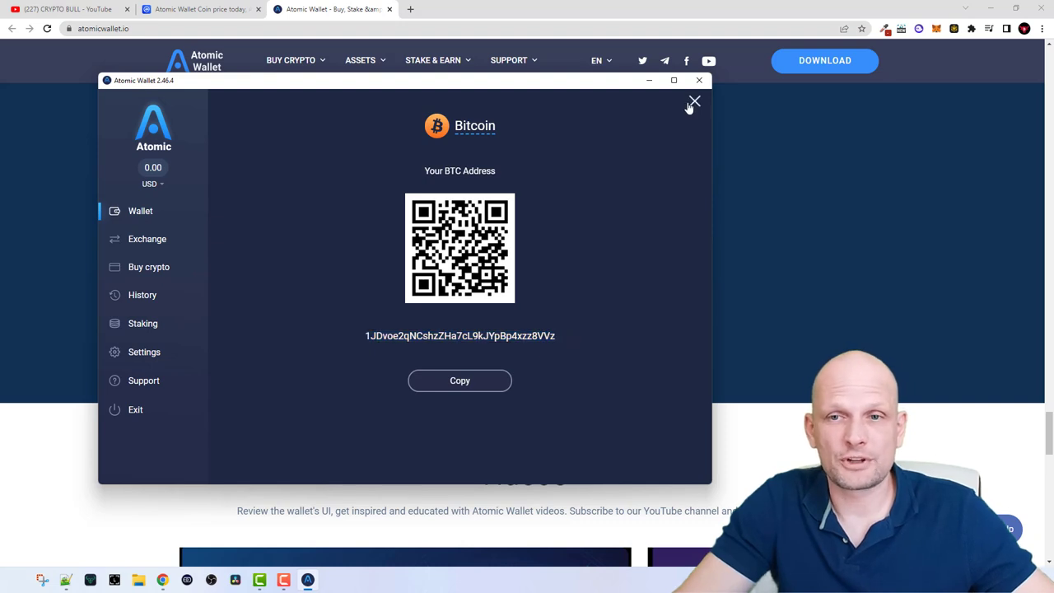
click(694, 101)
Preview the Send Bitcoin form with a pasted recipient address, then return to the coin list
click(518, 206)
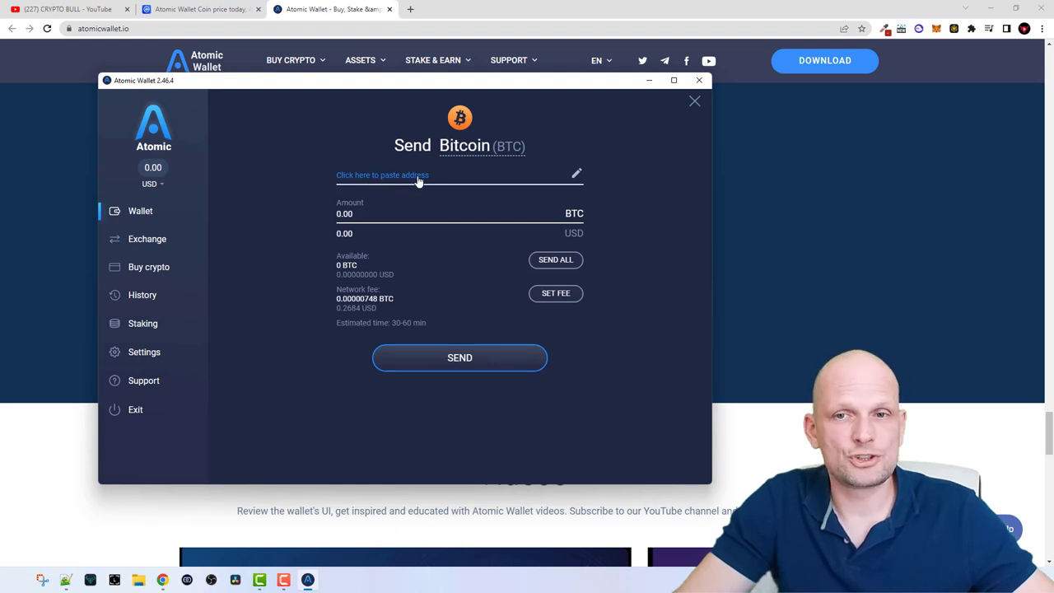
click(575, 173)
click(577, 173)
click(576, 174)
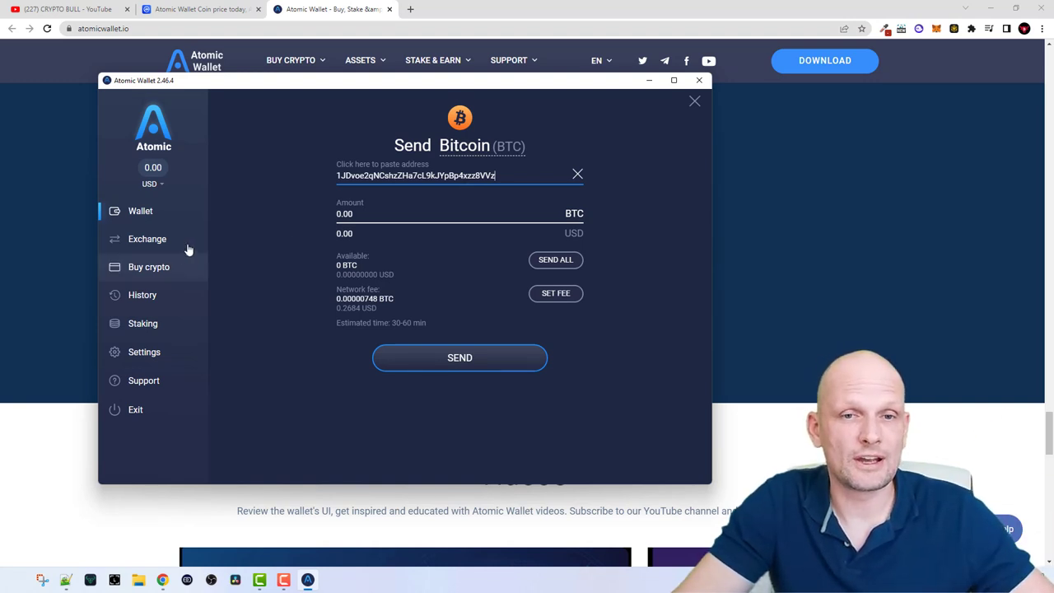
key(Escape)
scroll(301, 275, down, 5)
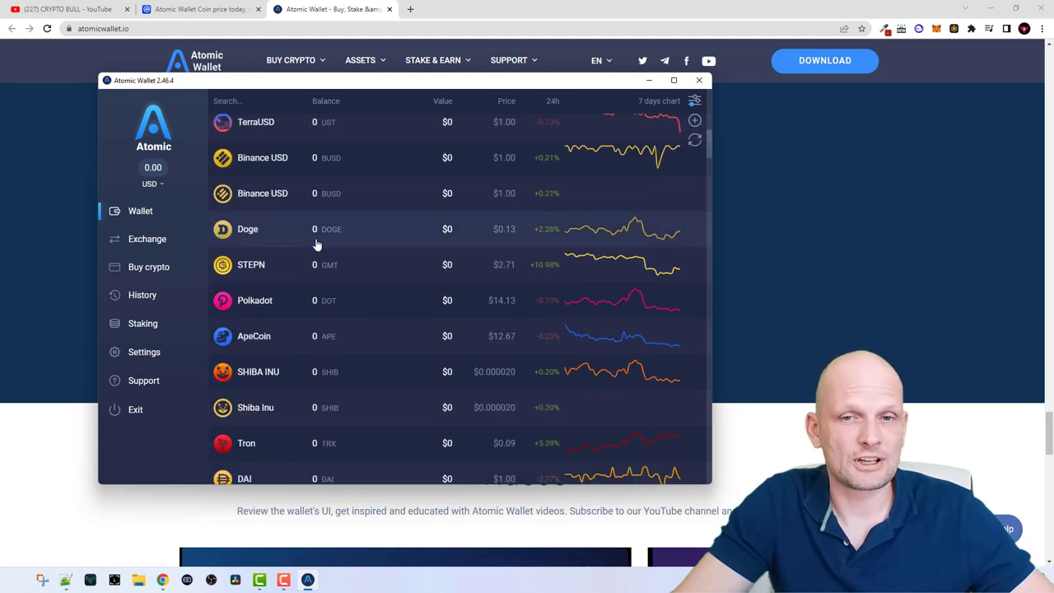
Activate the Doge wallet, copy its DOGE receive address, and open Instant Exchange (ETH to BTC)
click(258, 238)
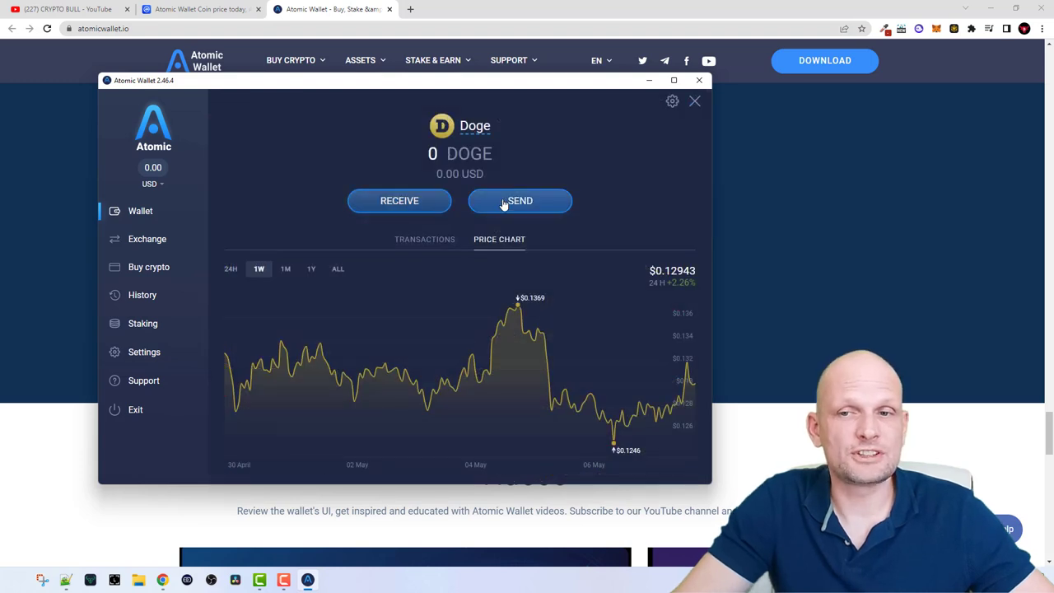
click(399, 200)
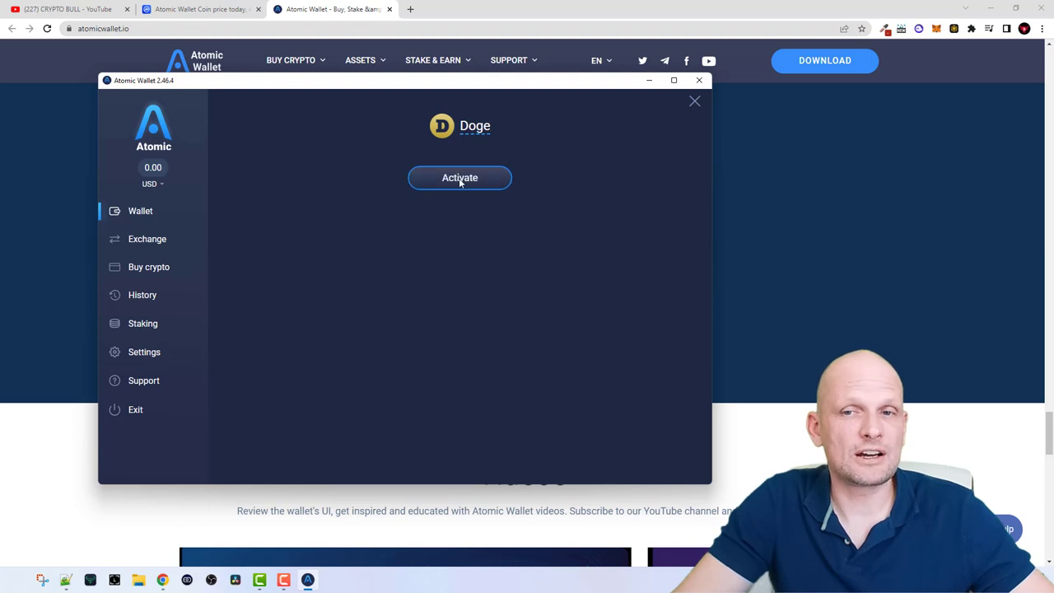
click(459, 178)
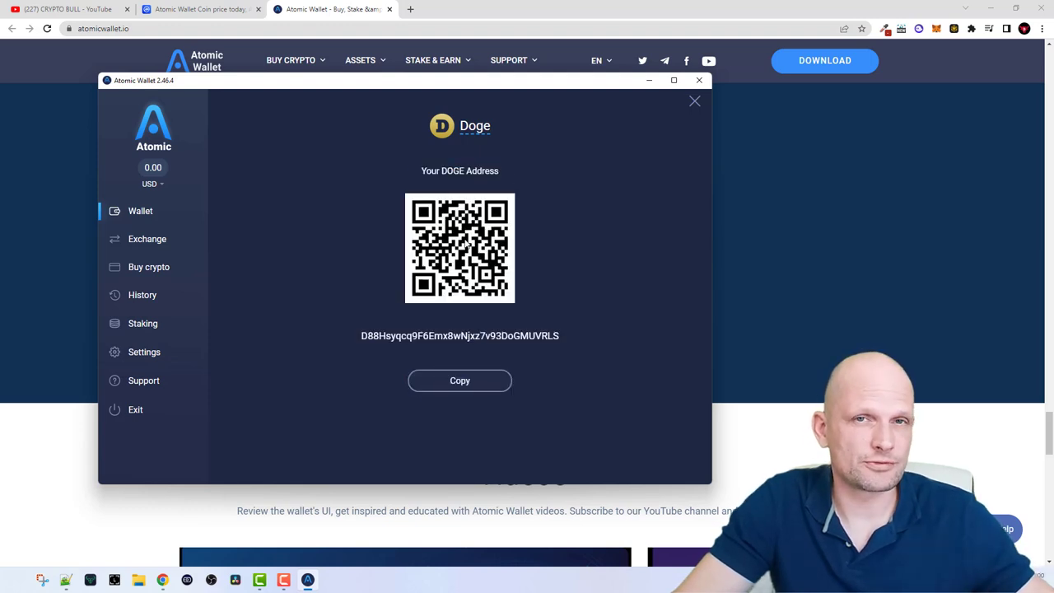
click(460, 384)
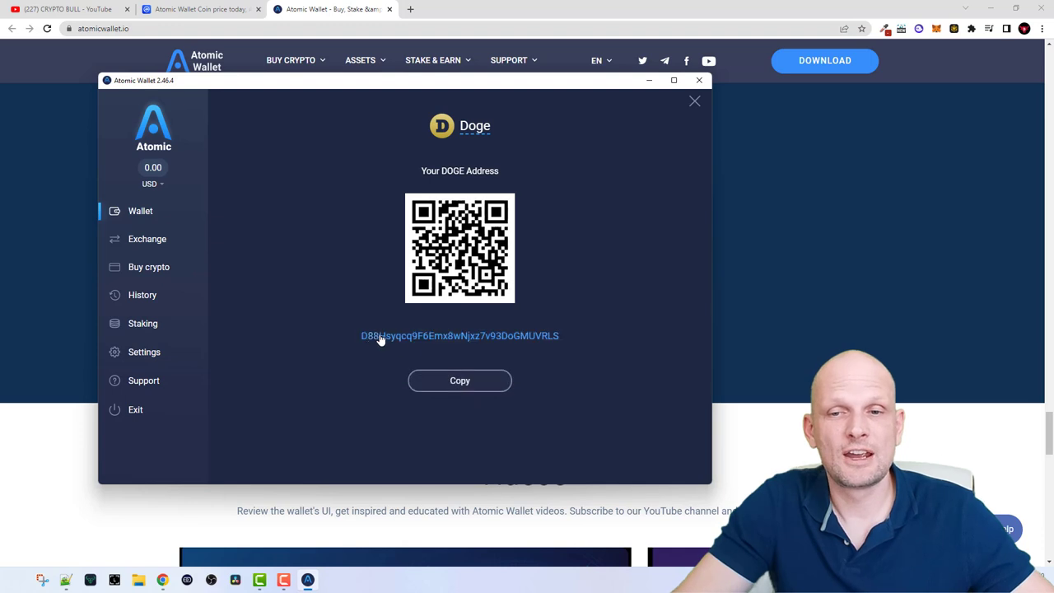
click(455, 384)
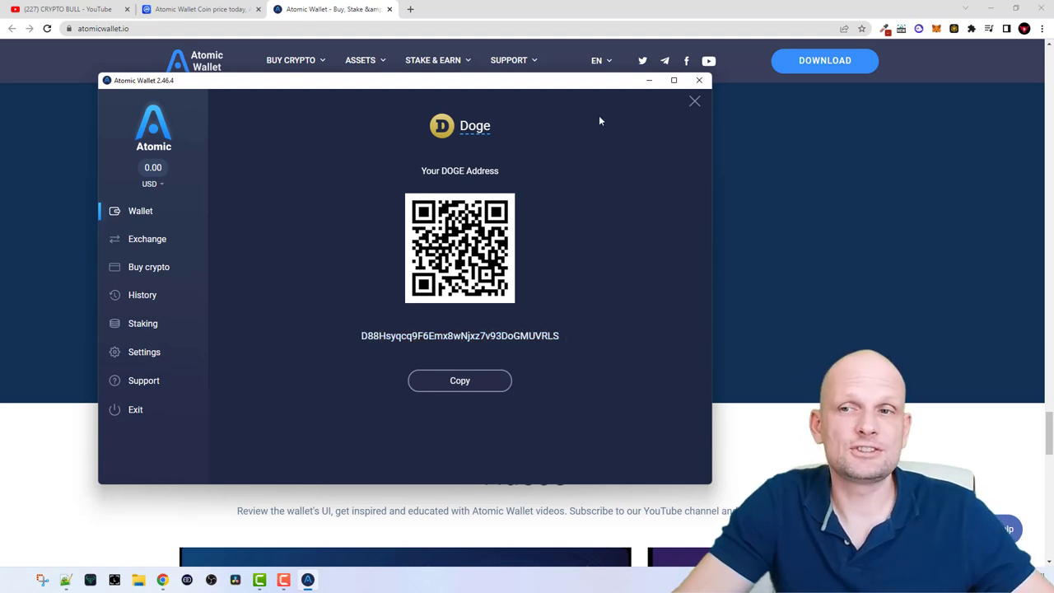
click(693, 102)
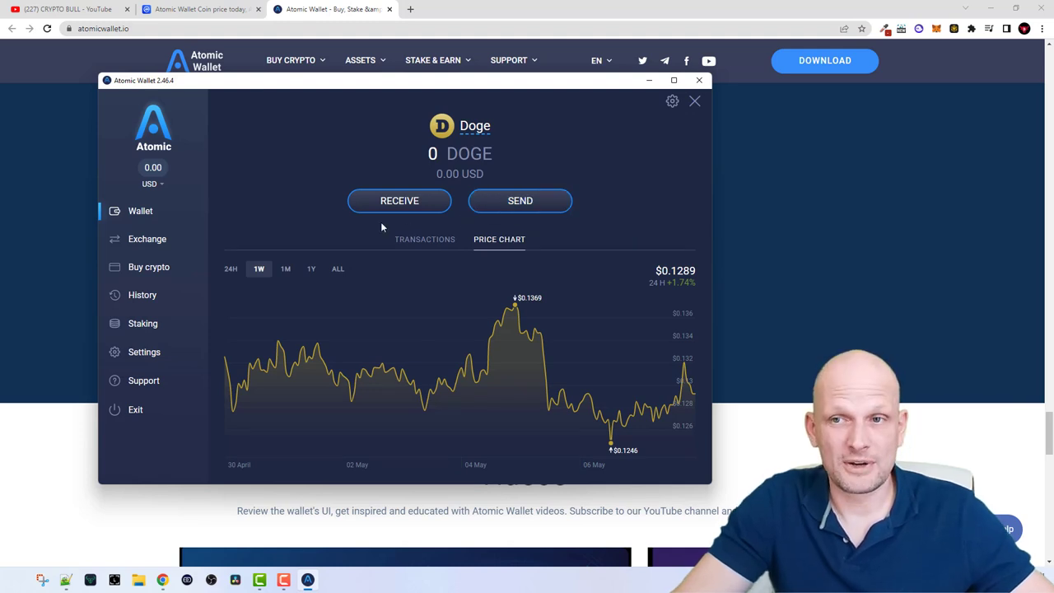
click(152, 247)
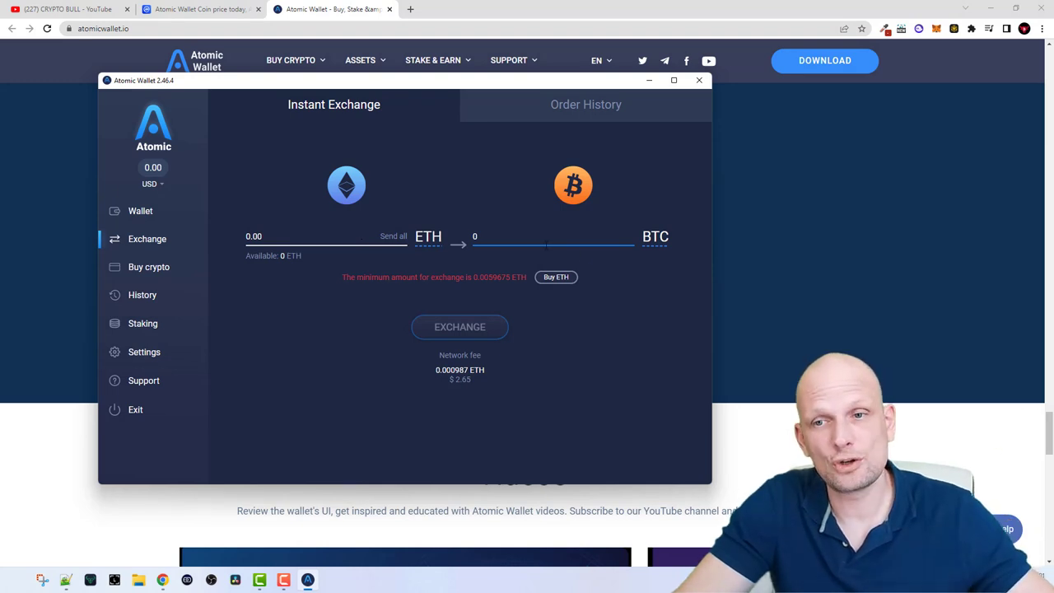
Change the exchange pair to send AMP and receive NEO
click(424, 239)
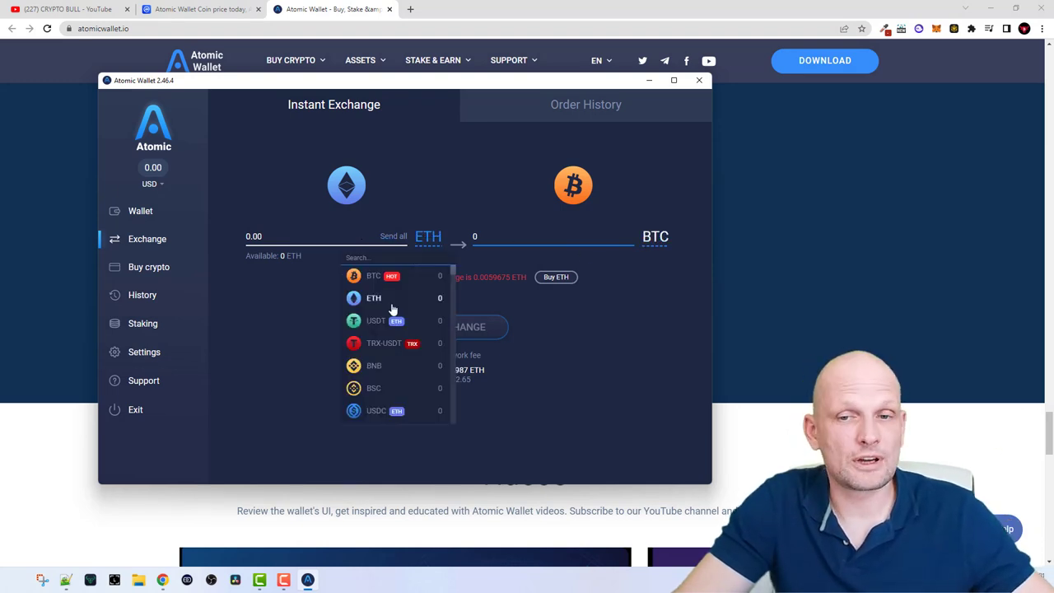
scroll(392, 313, down, 8)
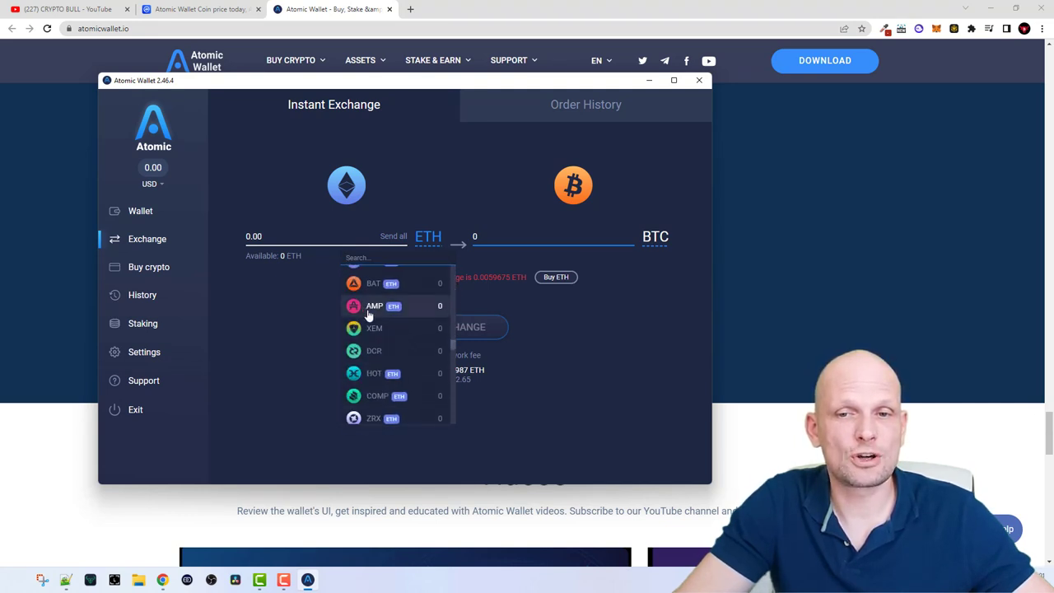
click(370, 311)
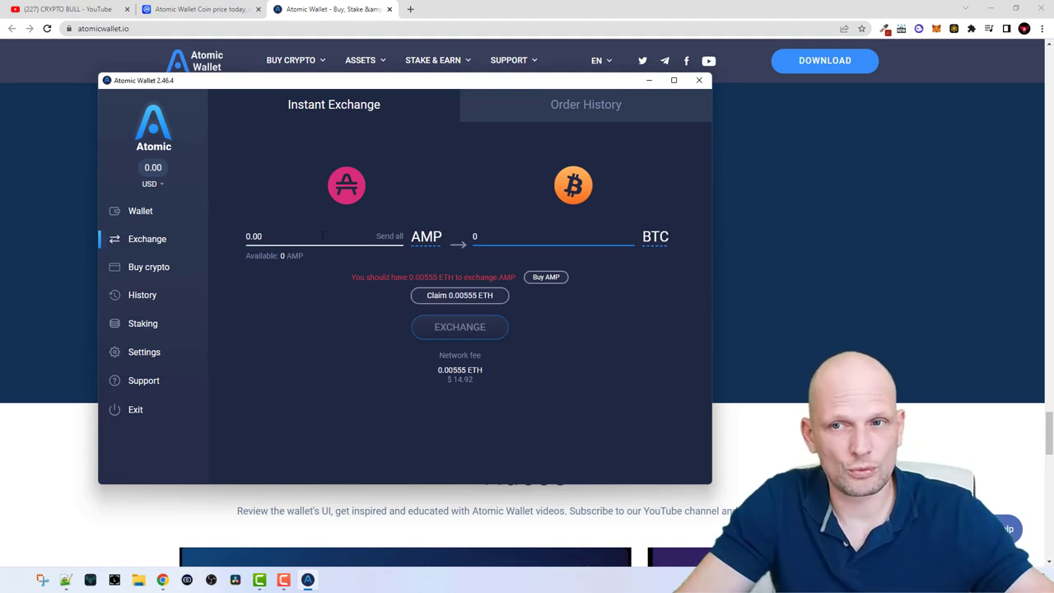
click(656, 239)
scroll(624, 320, down, 2)
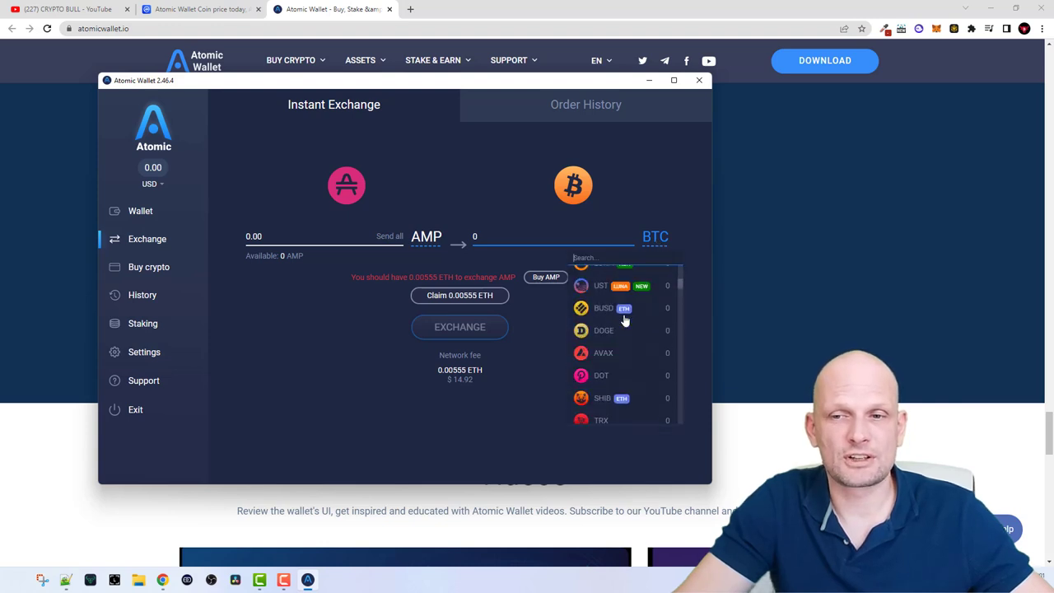
scroll(624, 320, down, 8)
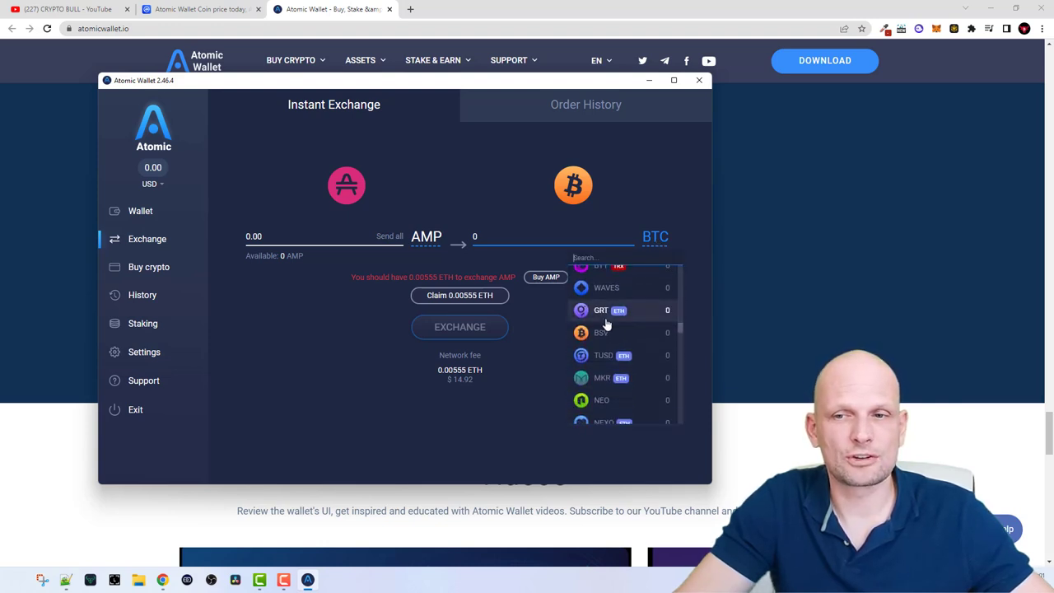
click(605, 399)
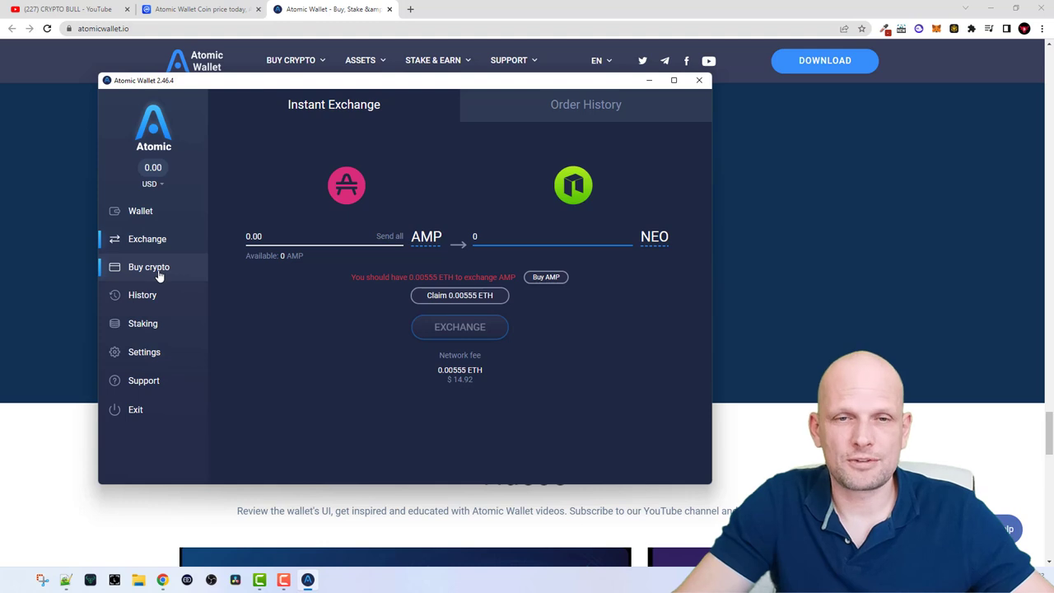
Open Buy crypto and switch the payment currency from USD to EUR
click(150, 274)
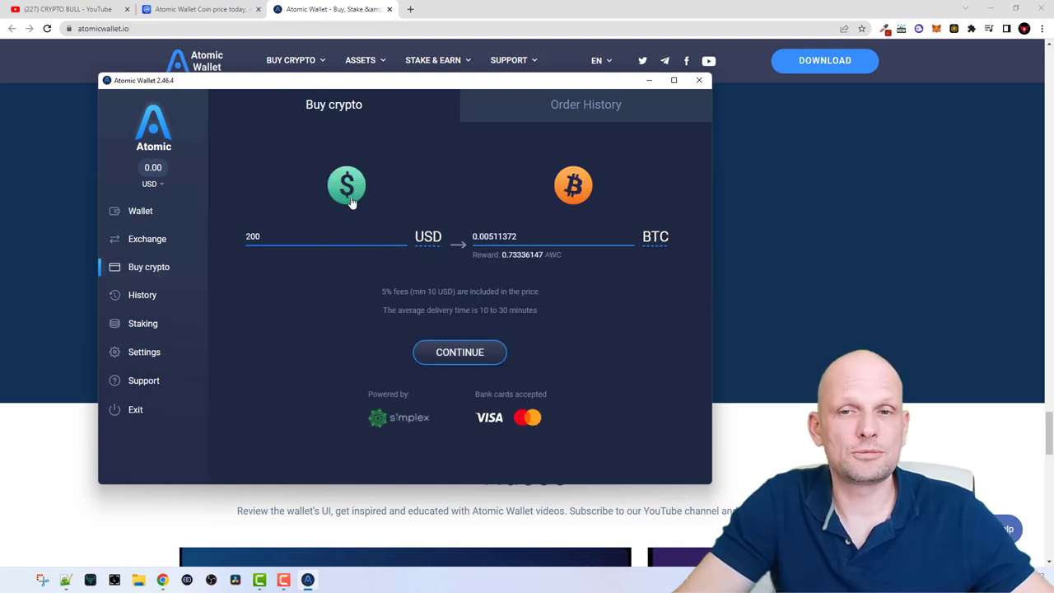
click(428, 240)
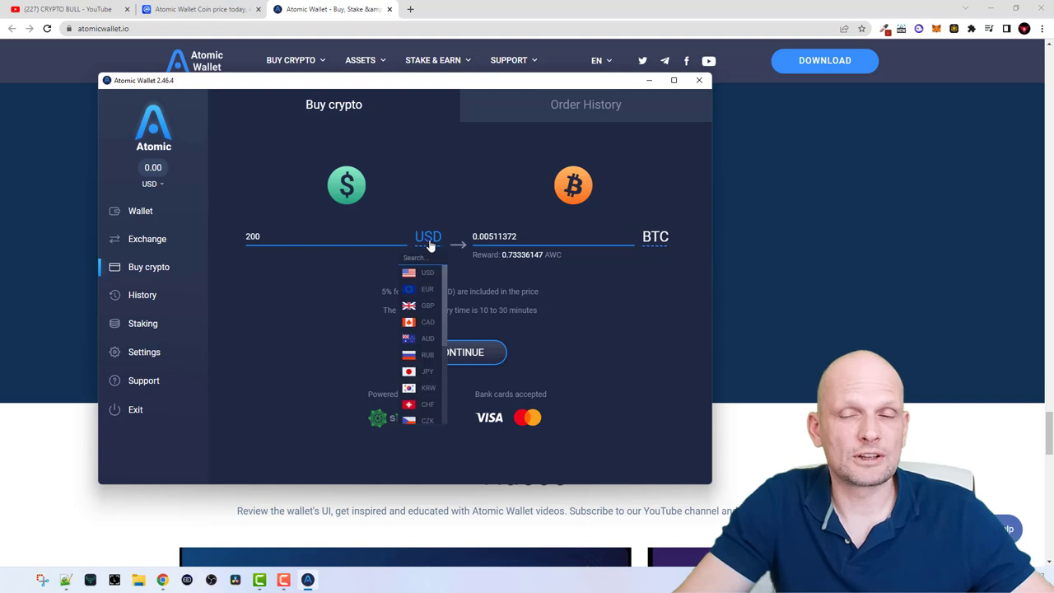
click(429, 292)
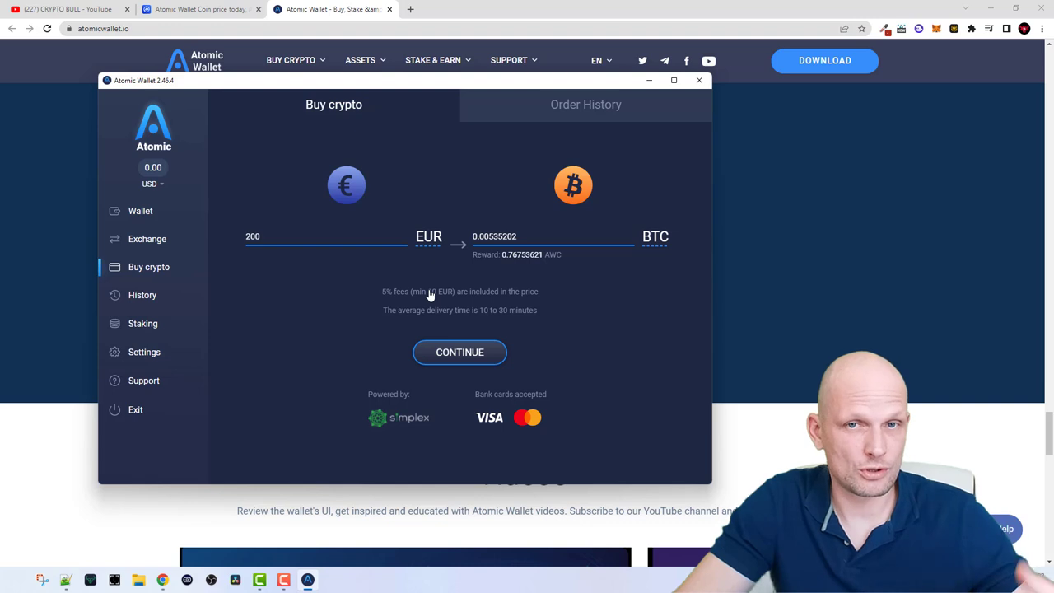
Switch the coin to DGB, getting a quote of 10515.55347153 DGB for 200 EUR
click(654, 243)
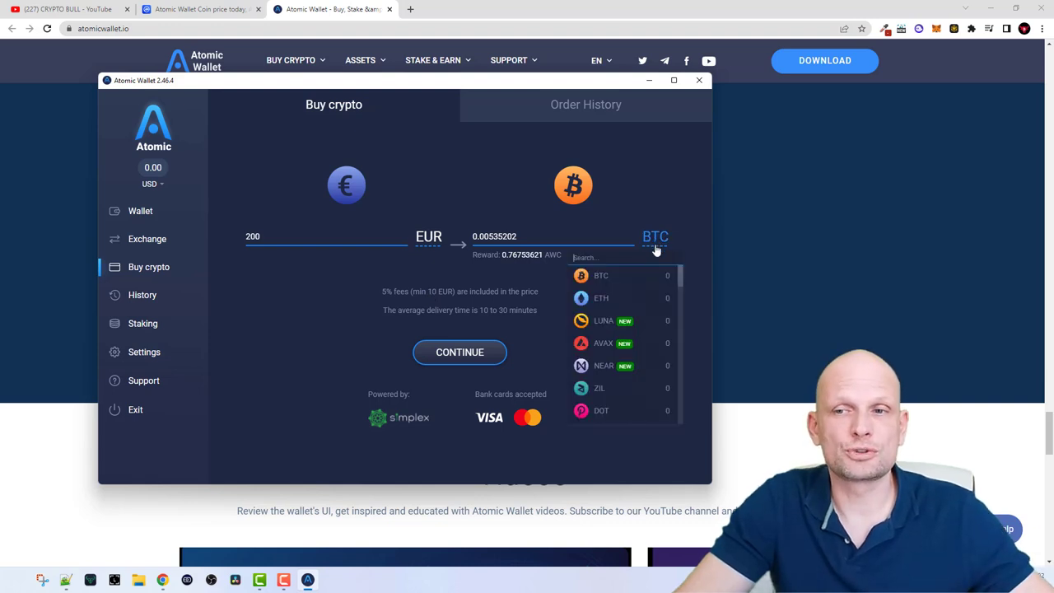
scroll(598, 325, down, 5)
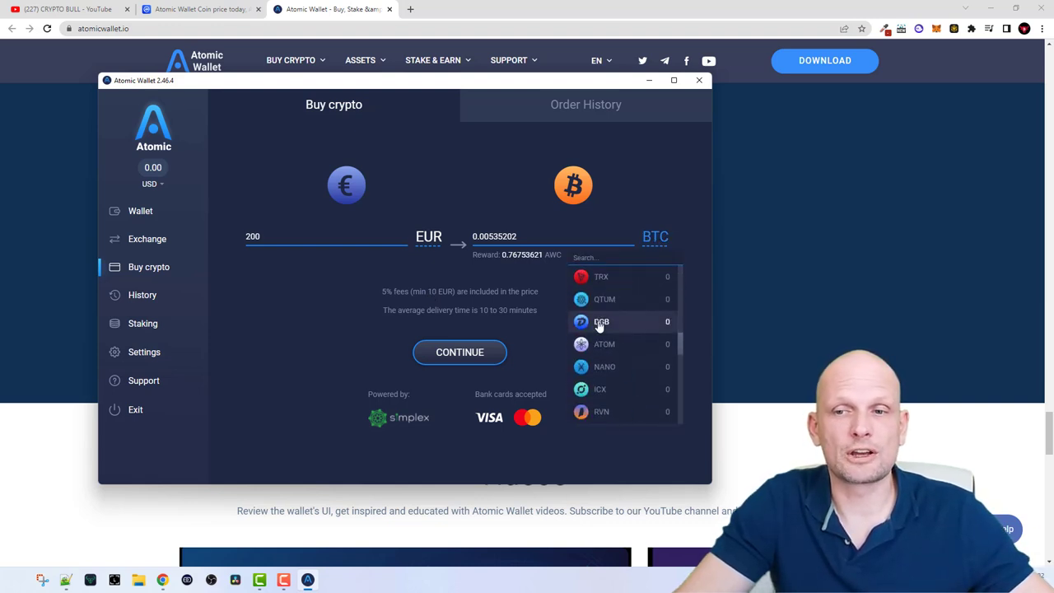
click(599, 322)
drag(540, 237, 416, 239)
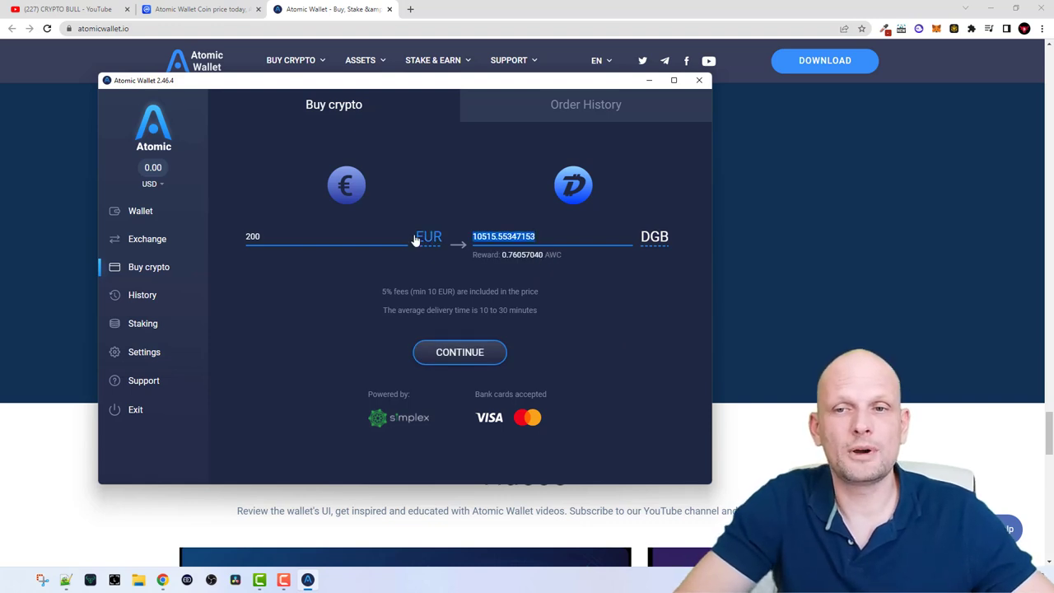
click(418, 360)
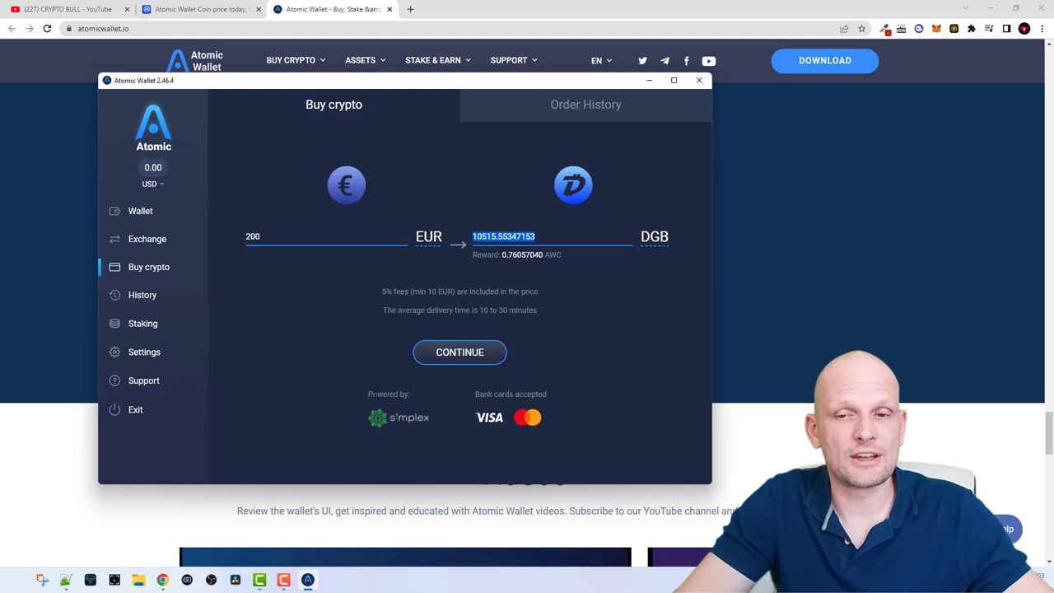
drag(372, 395, 392, 429)
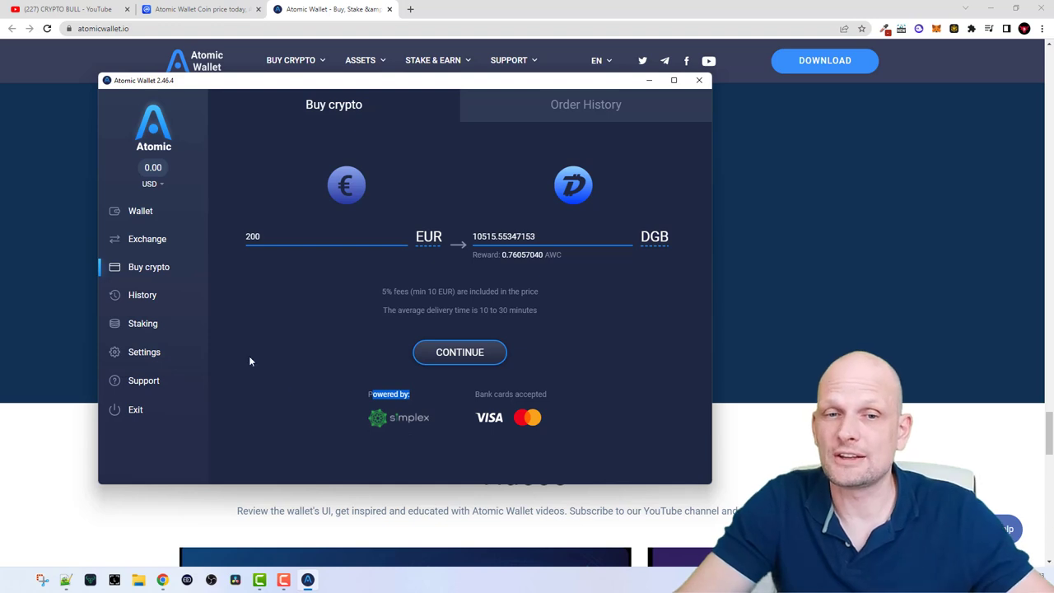
Review the transaction history and Bitcoin transactions, then view the Stake and Earn coin rates
click(146, 296)
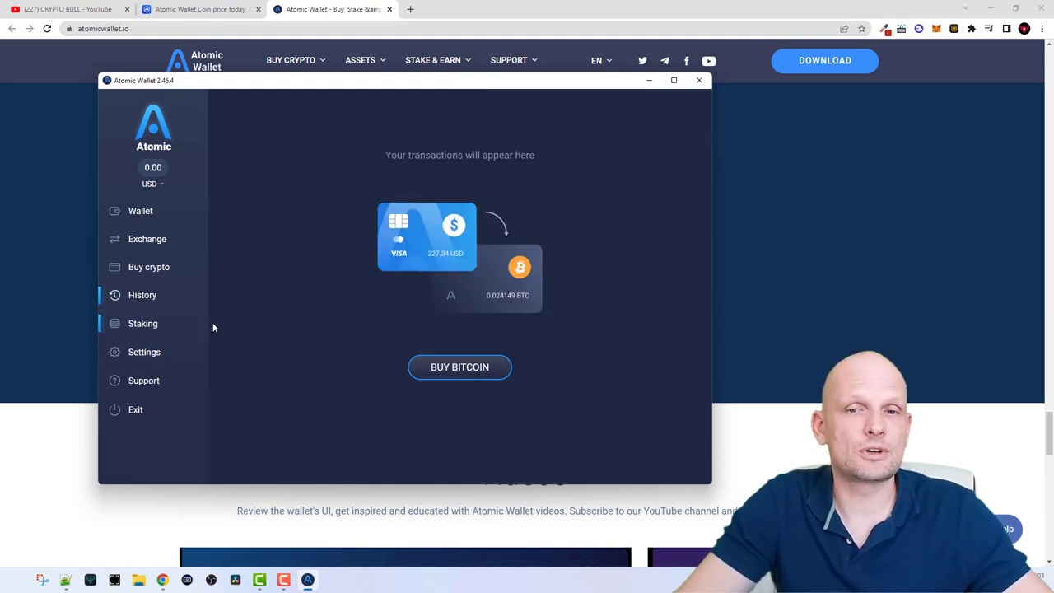
click(147, 214)
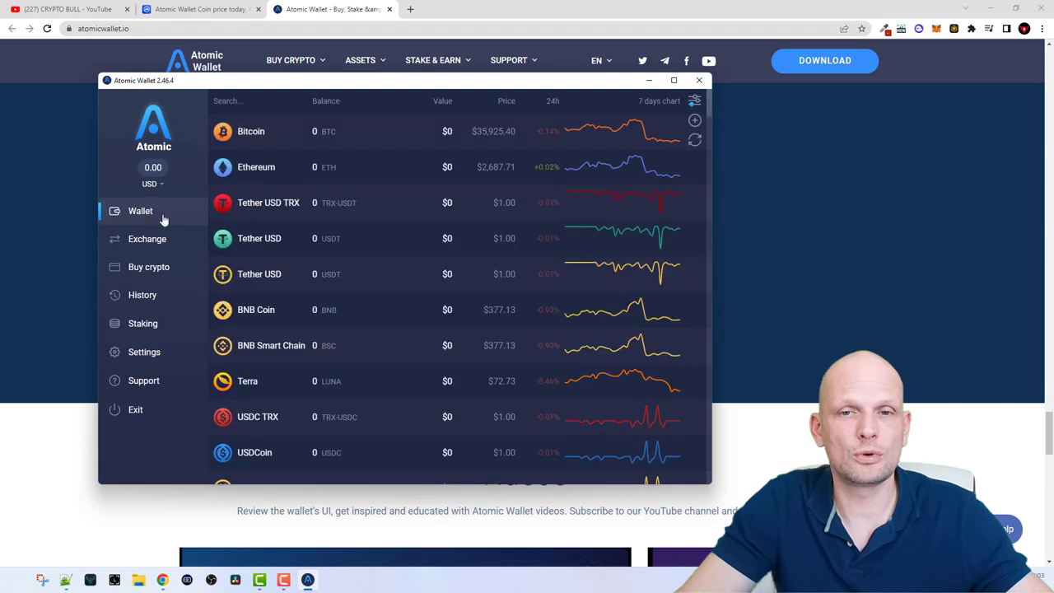
click(269, 138)
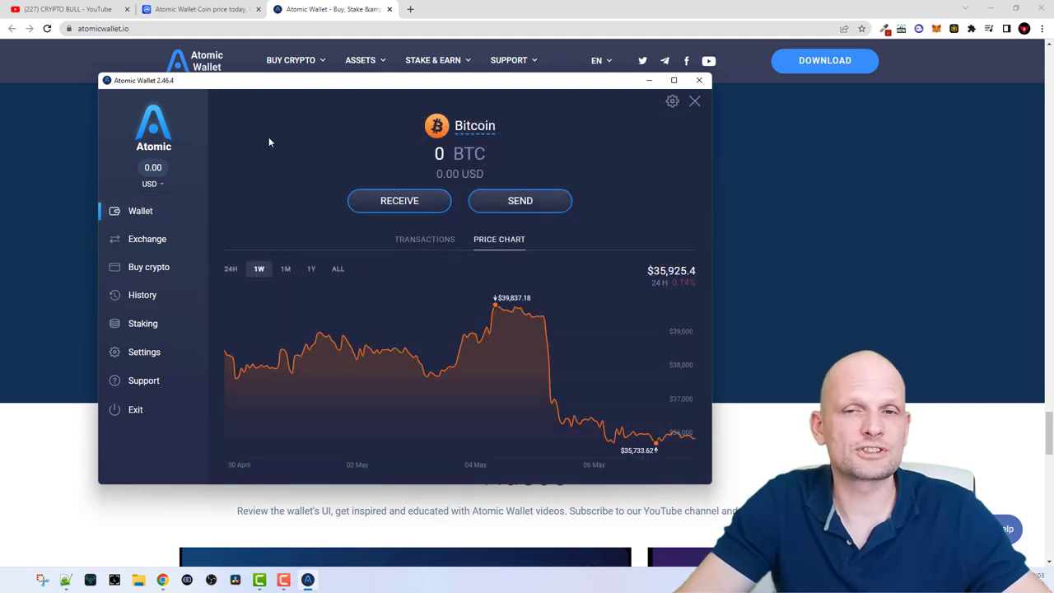
click(416, 243)
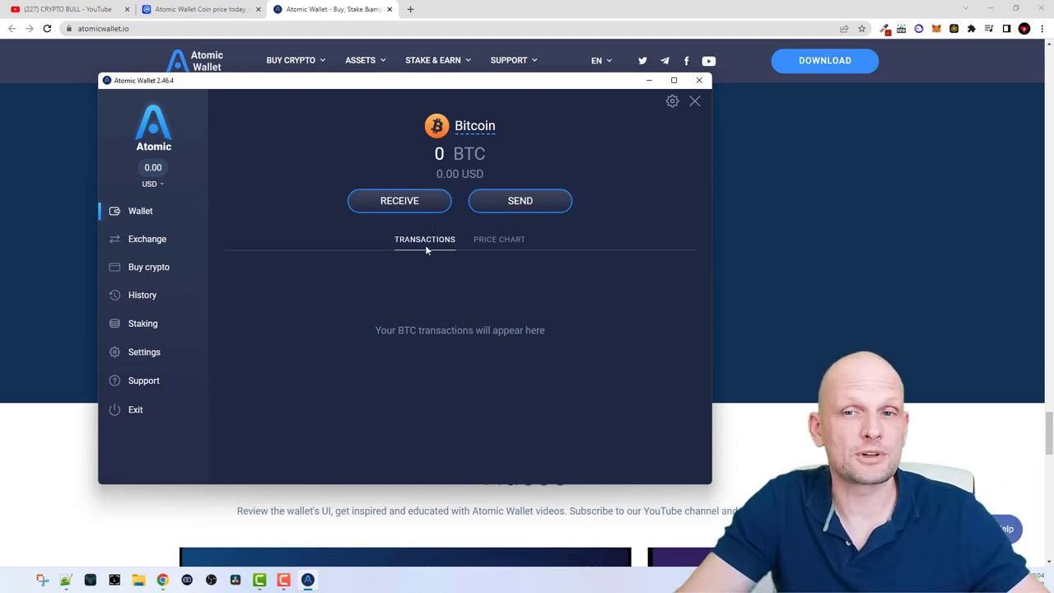
click(153, 327)
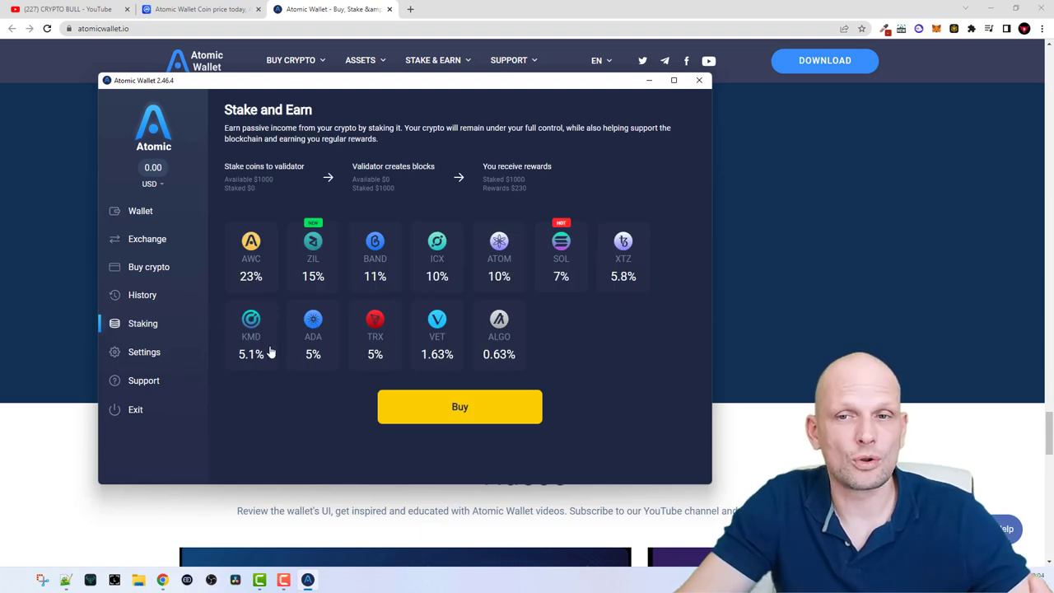
click(254, 257)
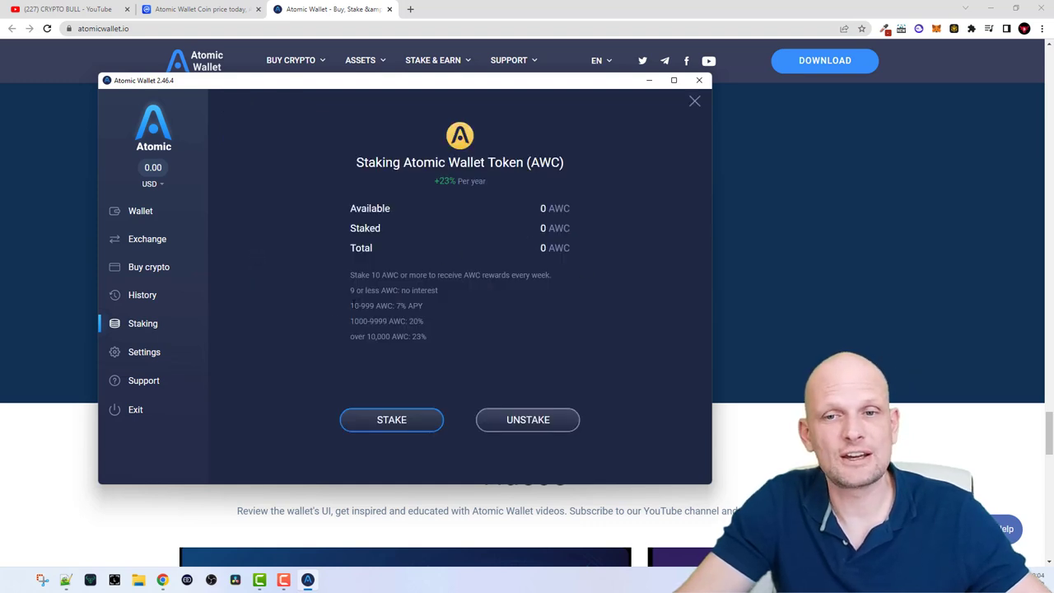
mouse_move(372, 305)
mouse_down()
mouse_move(331, 306)
mouse_move(375, 306)
mouse_up()
click(331, 306)
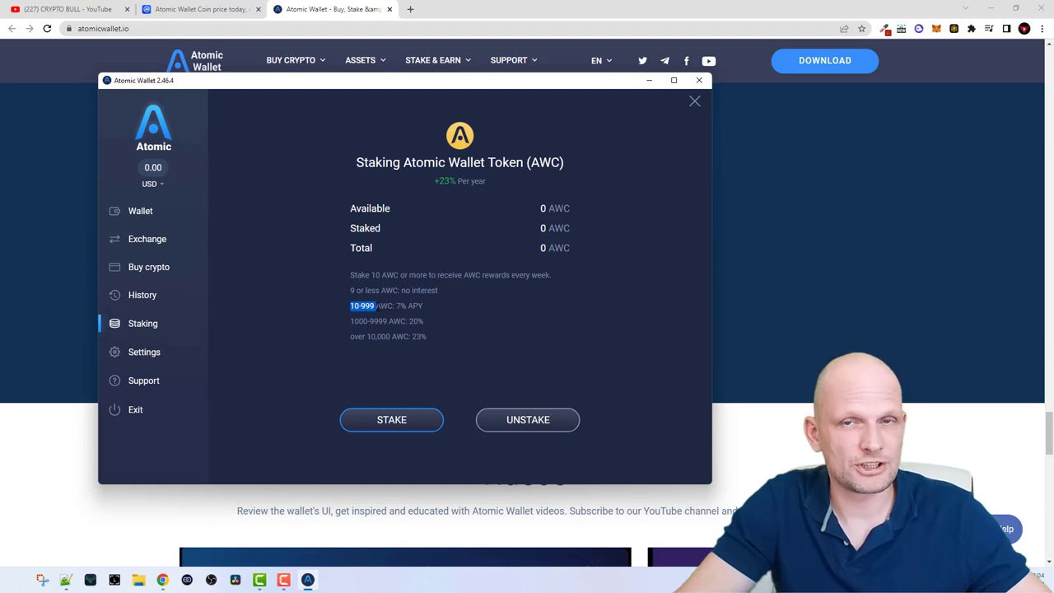
drag(392, 306, 407, 305)
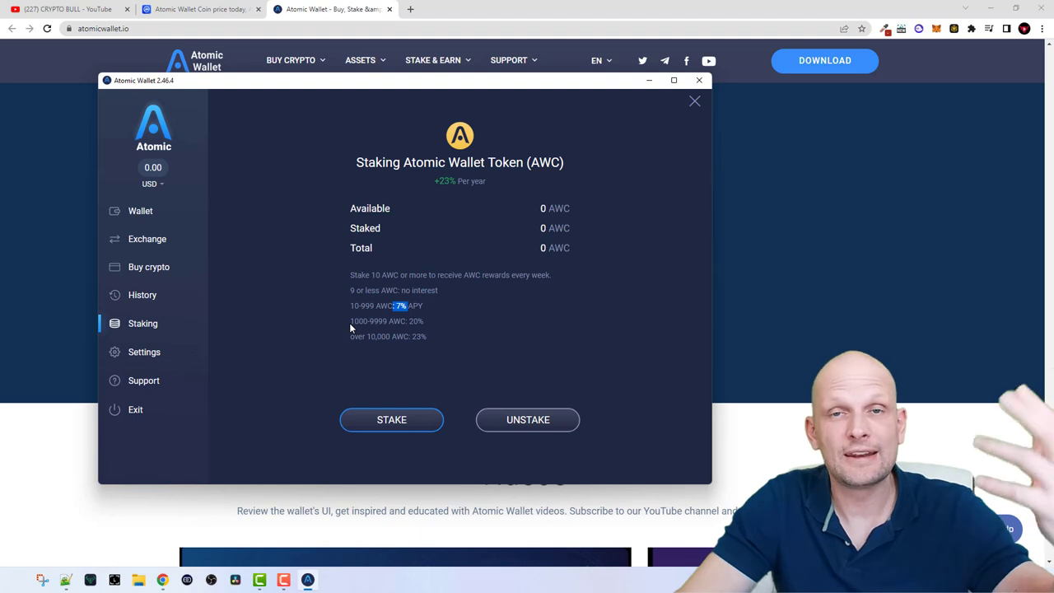
drag(349, 327, 425, 326)
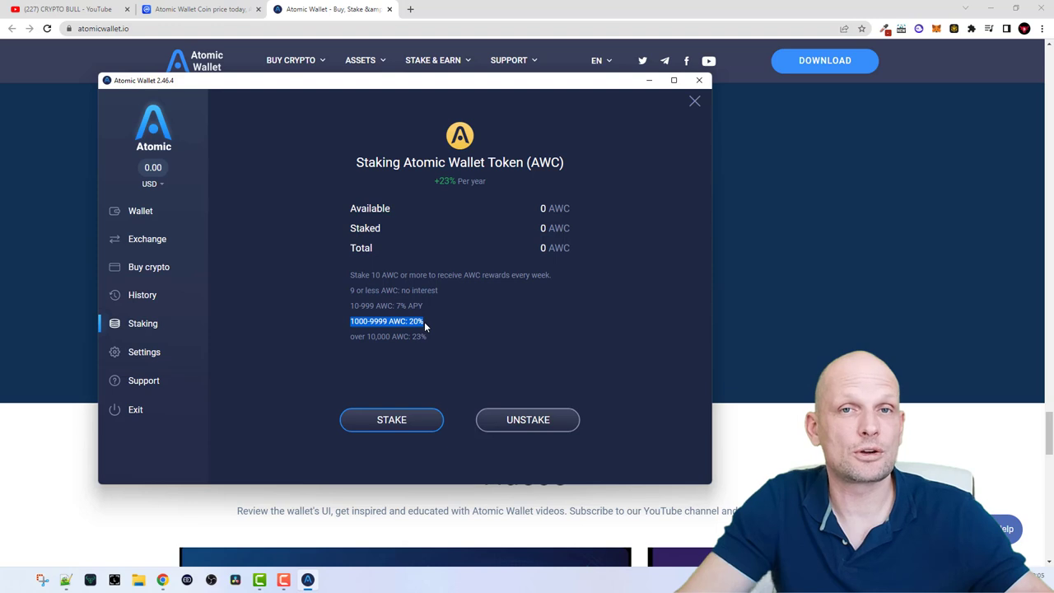
click(411, 321)
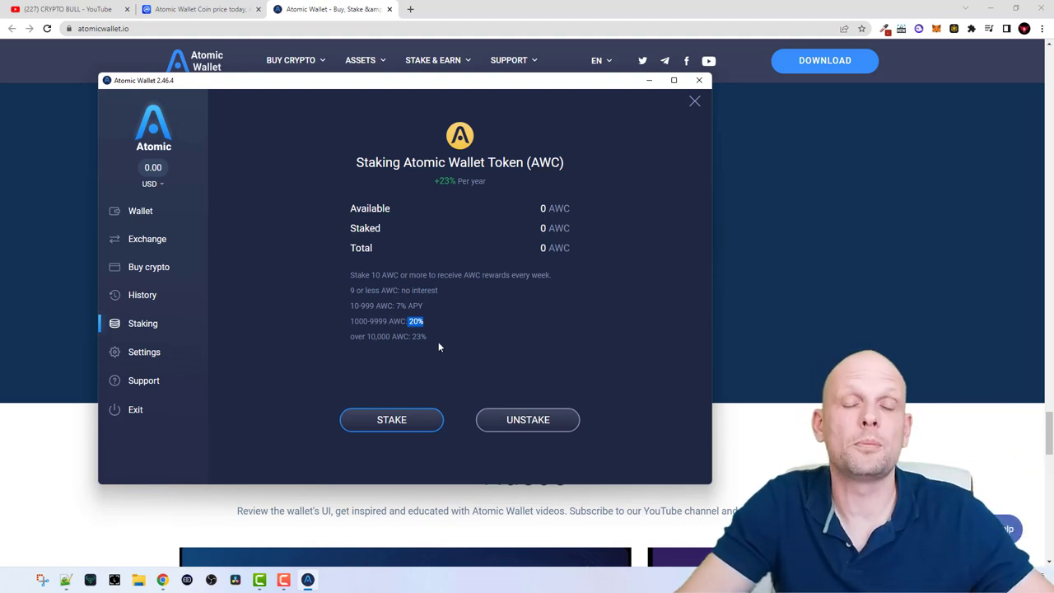
click(145, 327)
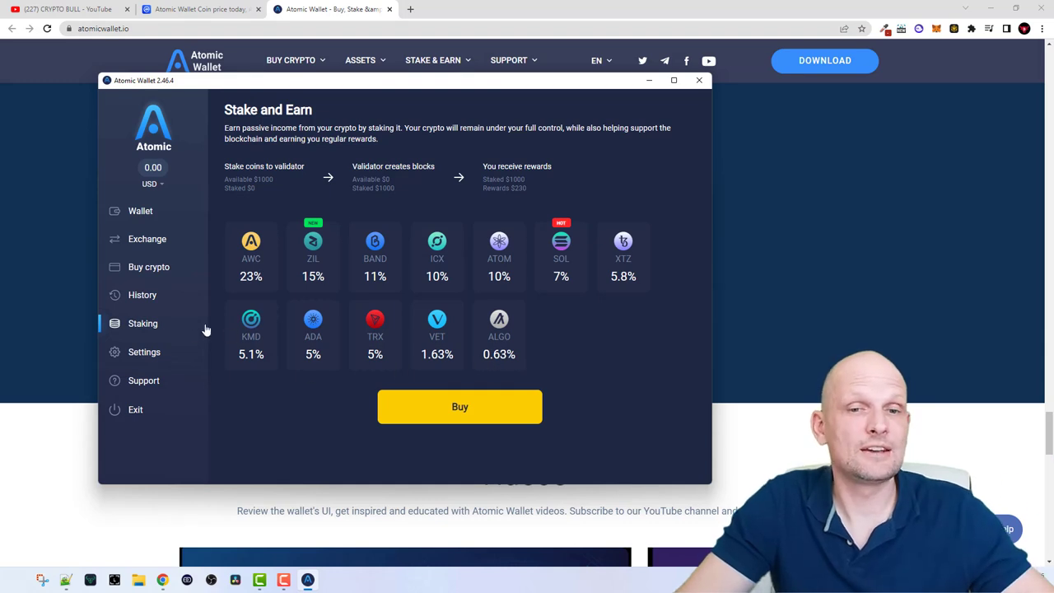
In Membership settings, highlight Blue's 0.25% cashback and the Silver, Gold and Platinum tier names
click(144, 356)
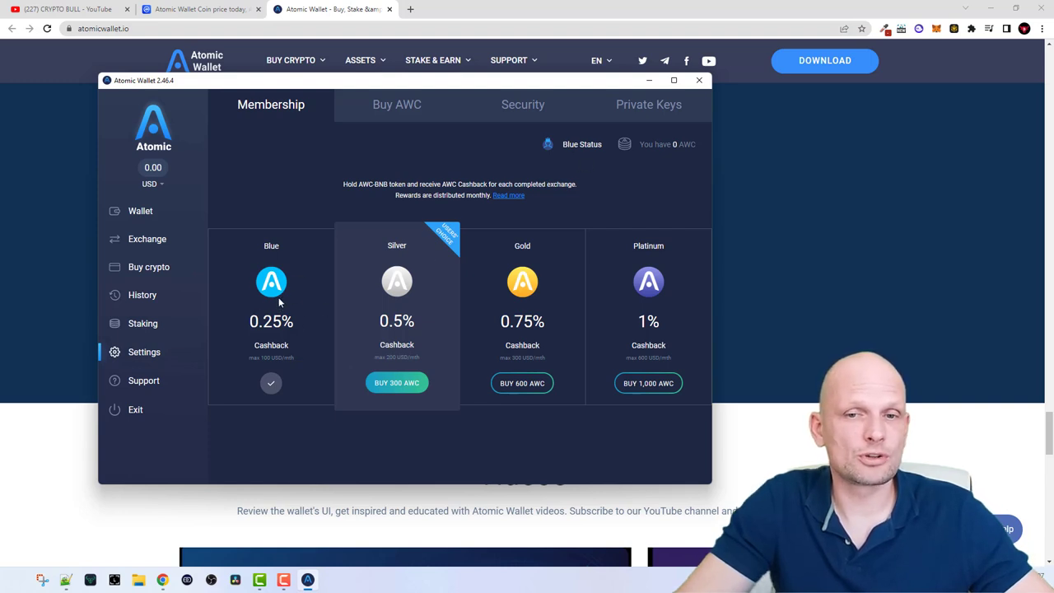
drag(247, 321, 304, 326)
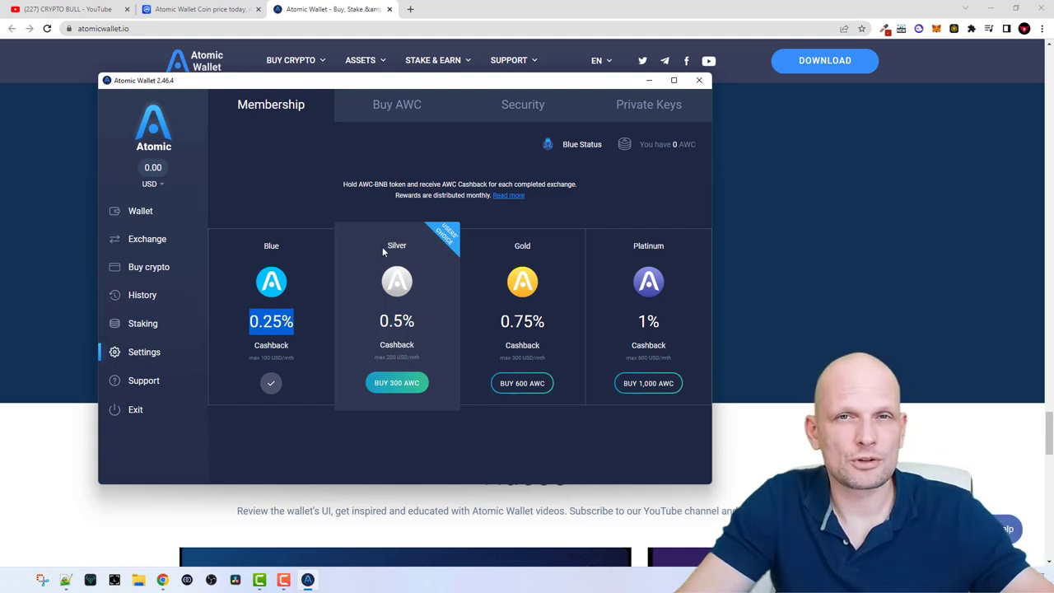
drag(382, 247, 410, 247)
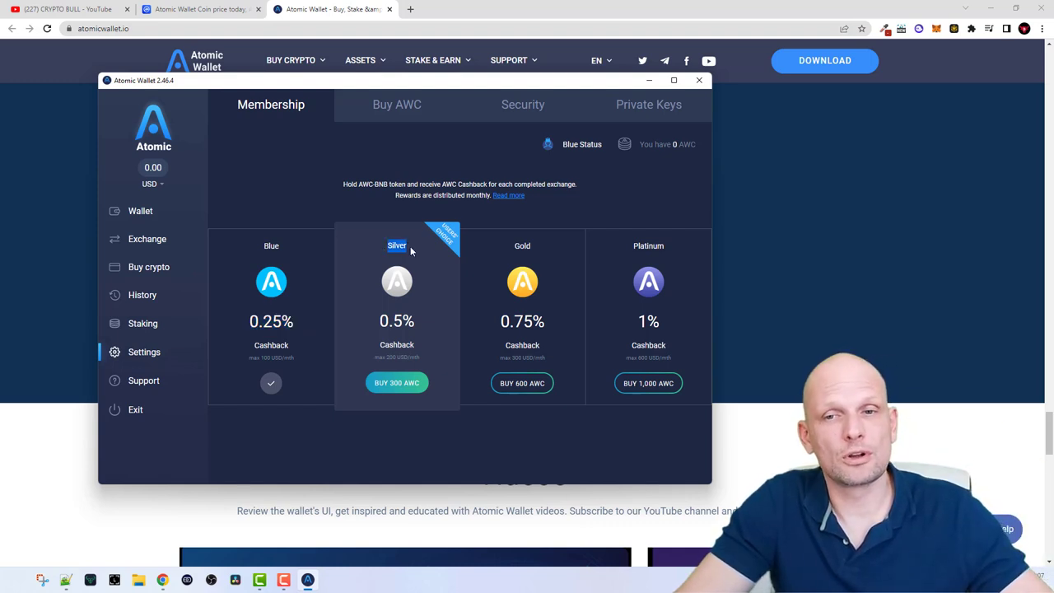
click(503, 252)
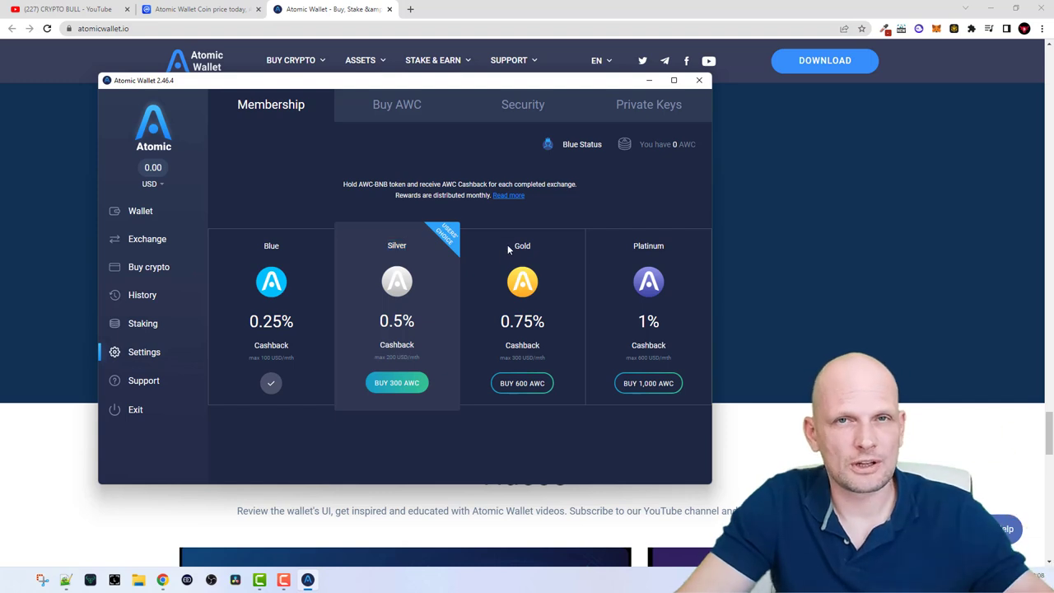
drag(509, 244, 535, 248)
click(622, 252)
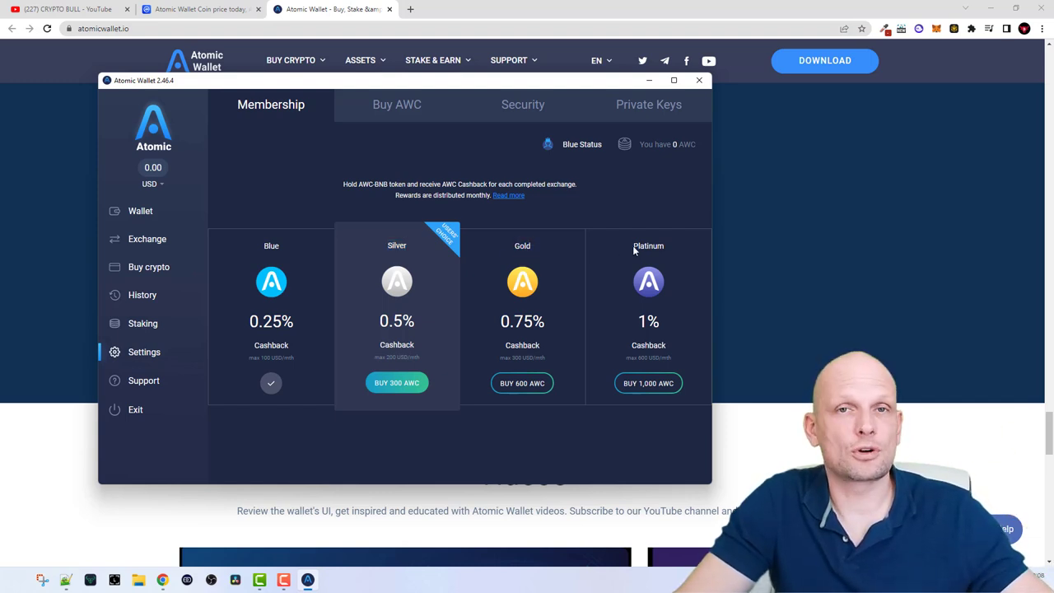
drag(633, 247, 671, 252)
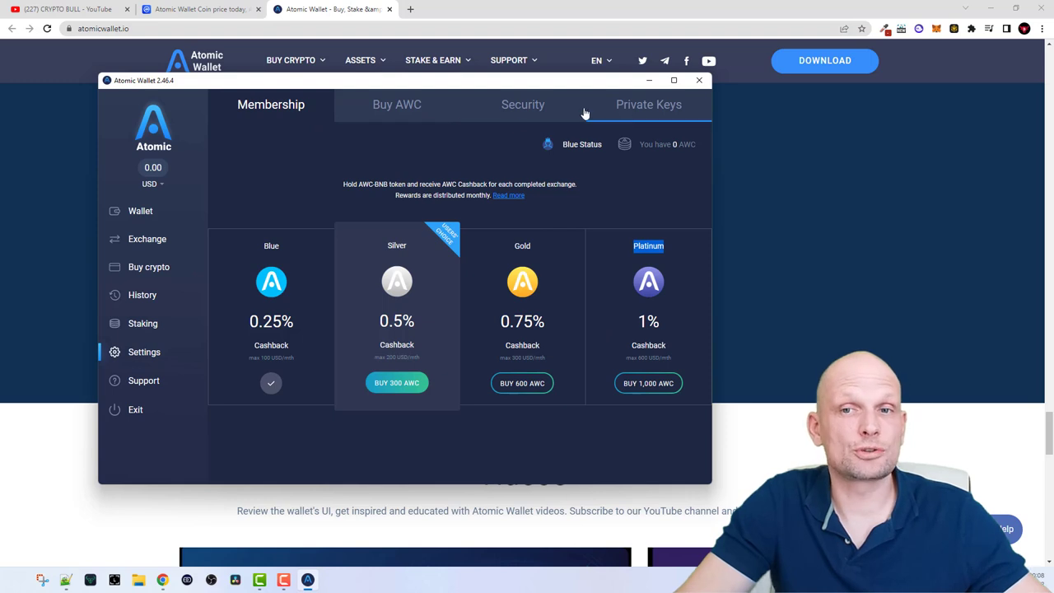
Move through the Buy AWC and Security settings tabs to the Private Keys tab
click(382, 109)
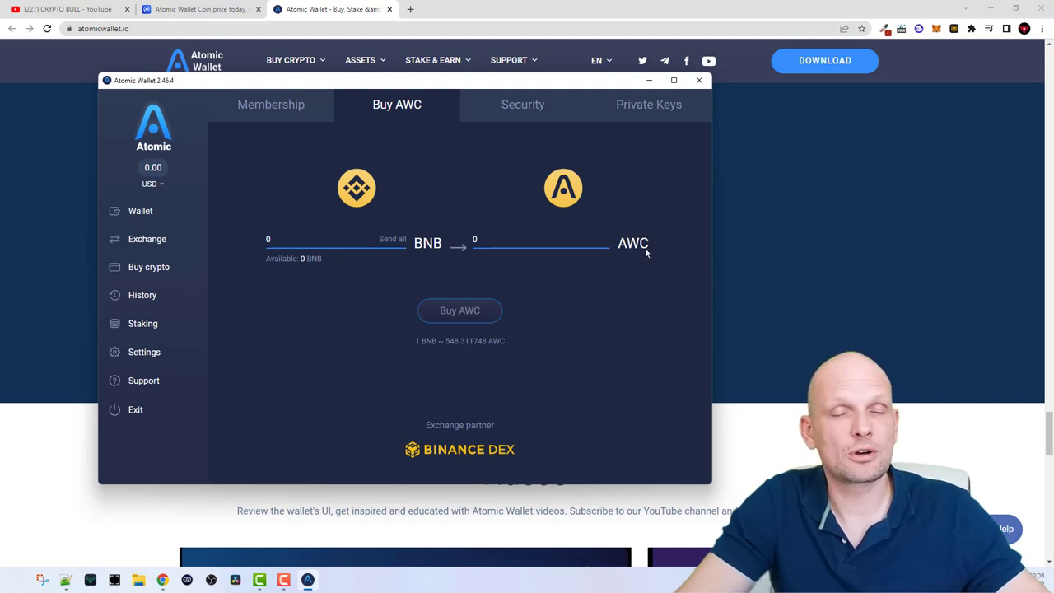
click(521, 105)
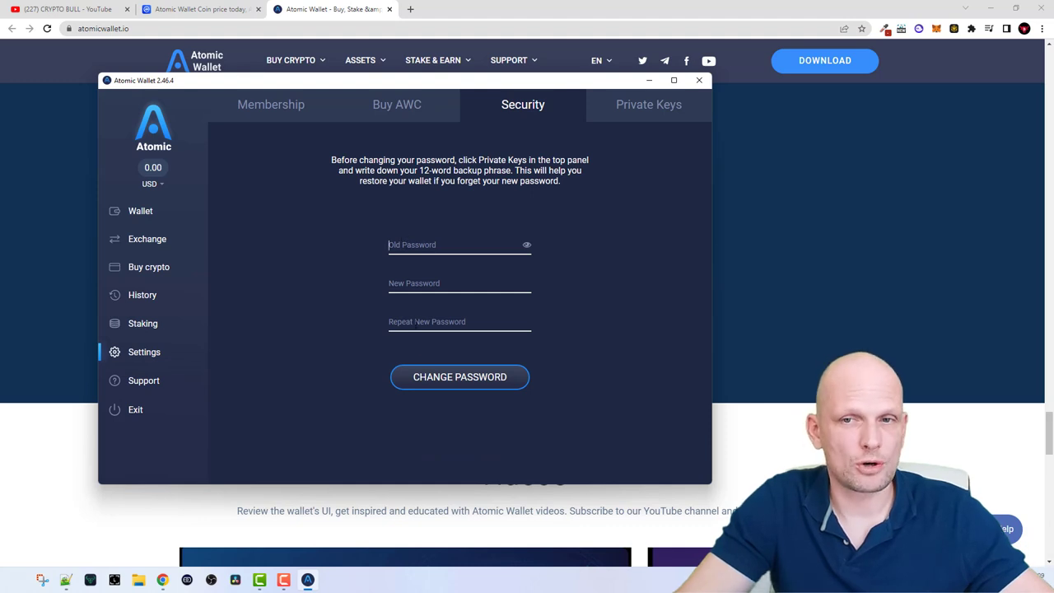
click(638, 110)
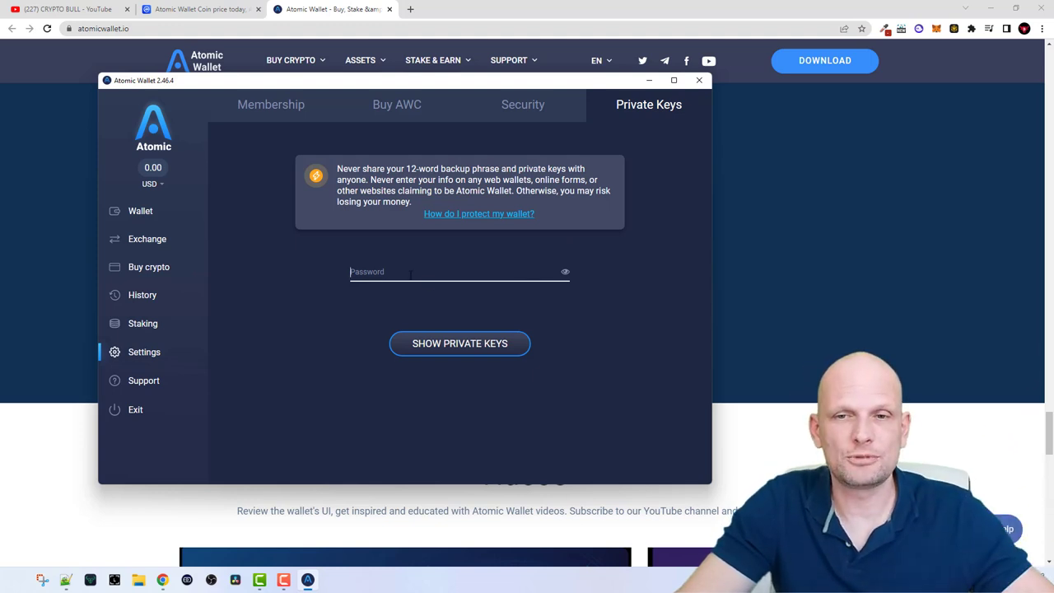
Enter the wallet password to reveal keys, then highlight the backup phrase and Bitcoin public and private keys
text(****)
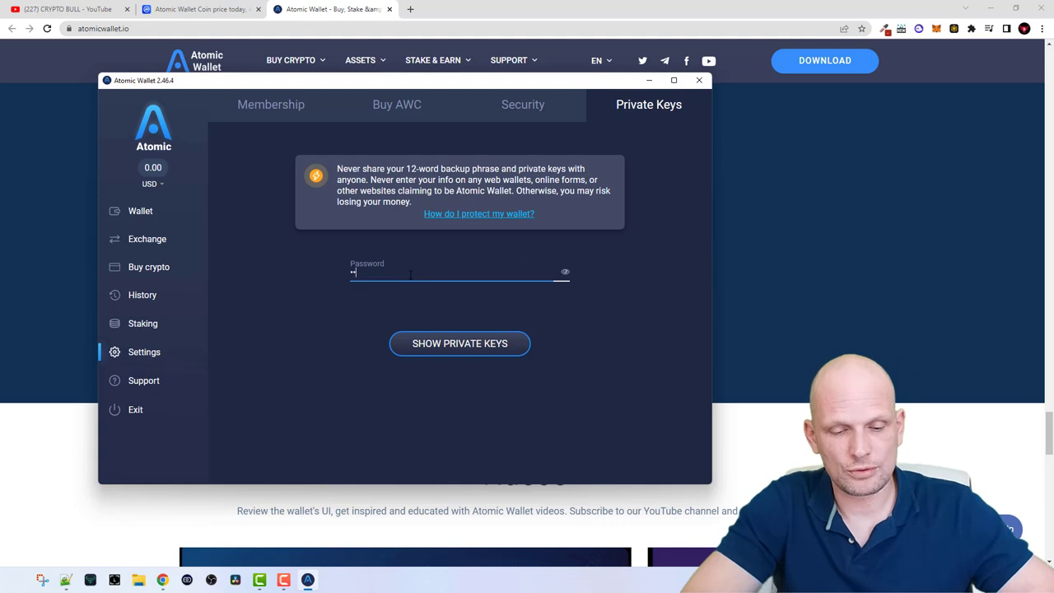
key(Return)
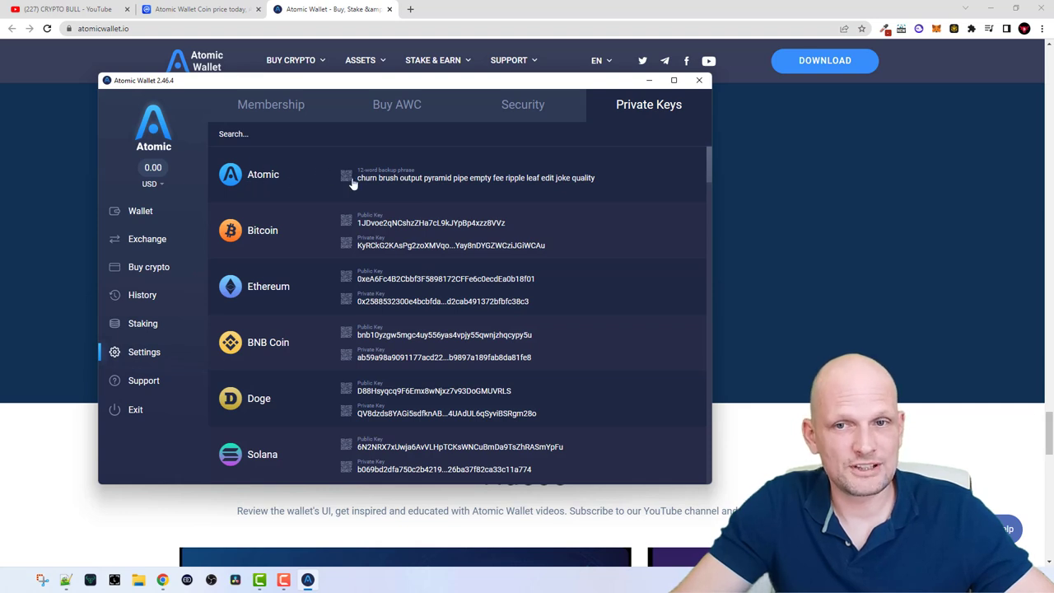
mouse_move(352, 183)
mouse_down()
mouse_move(623, 183)
mouse_move(363, 181)
mouse_up()
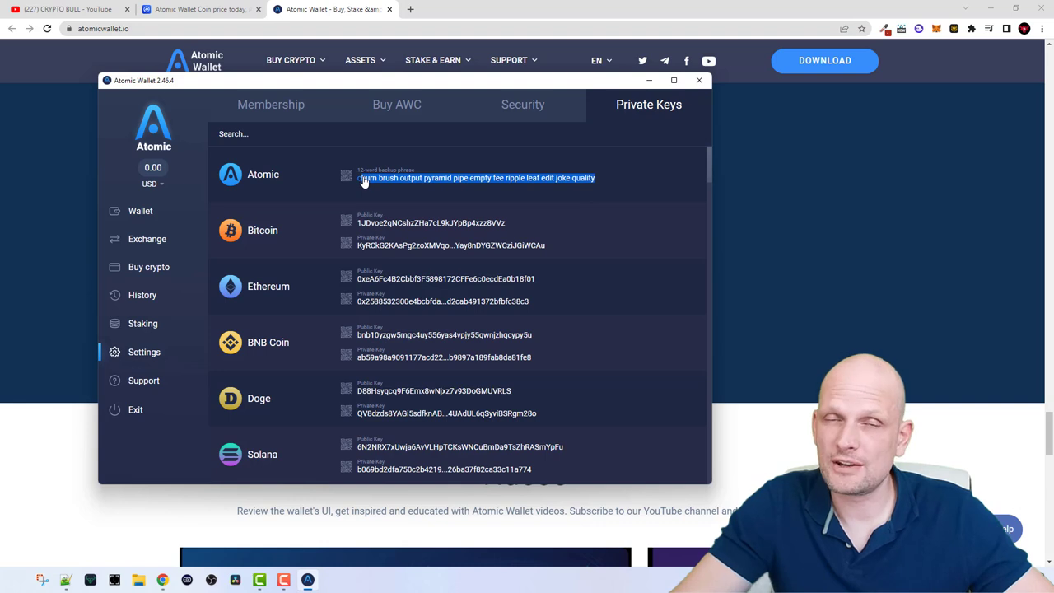
click(314, 236)
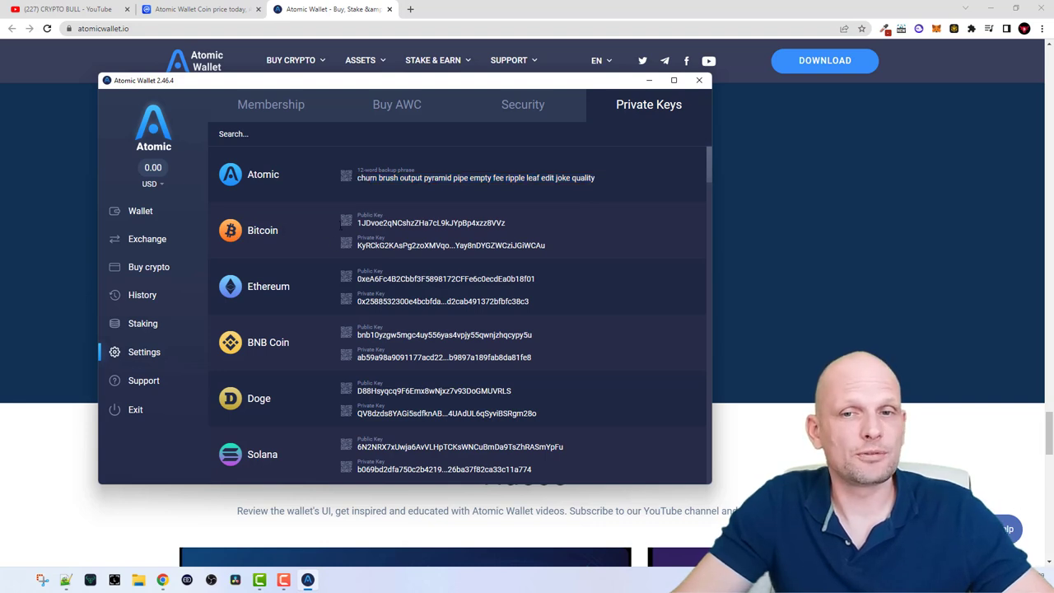
drag(355, 221, 499, 251)
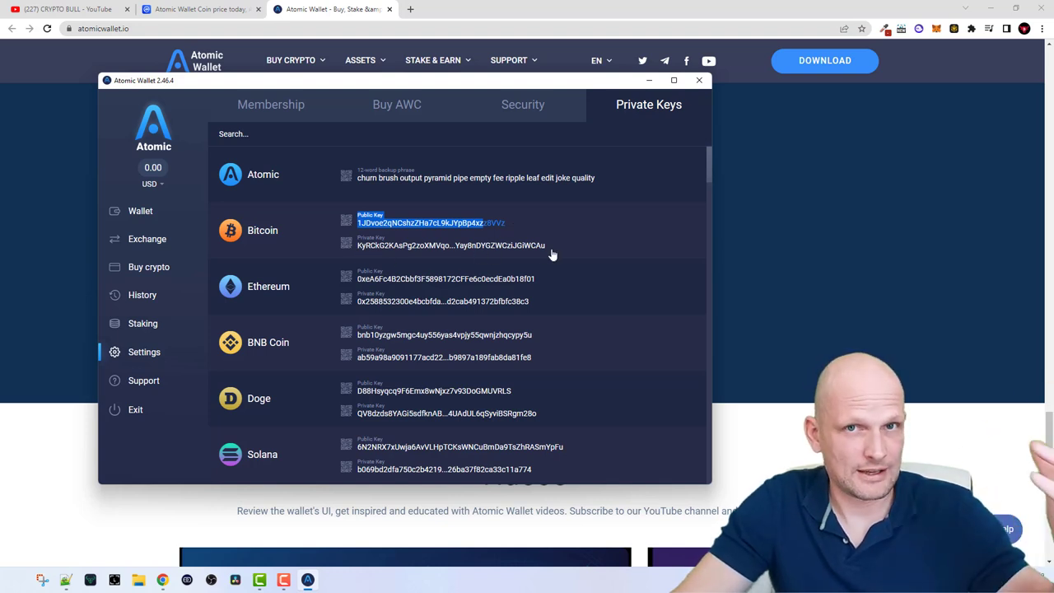
drag(552, 256, 552, 256)
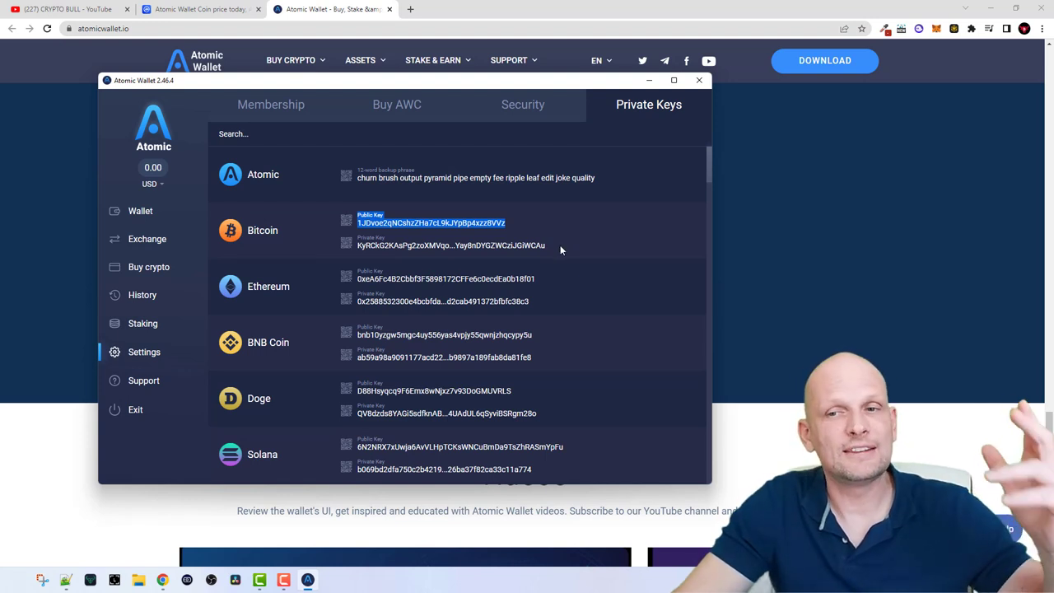
drag(559, 245, 365, 256)
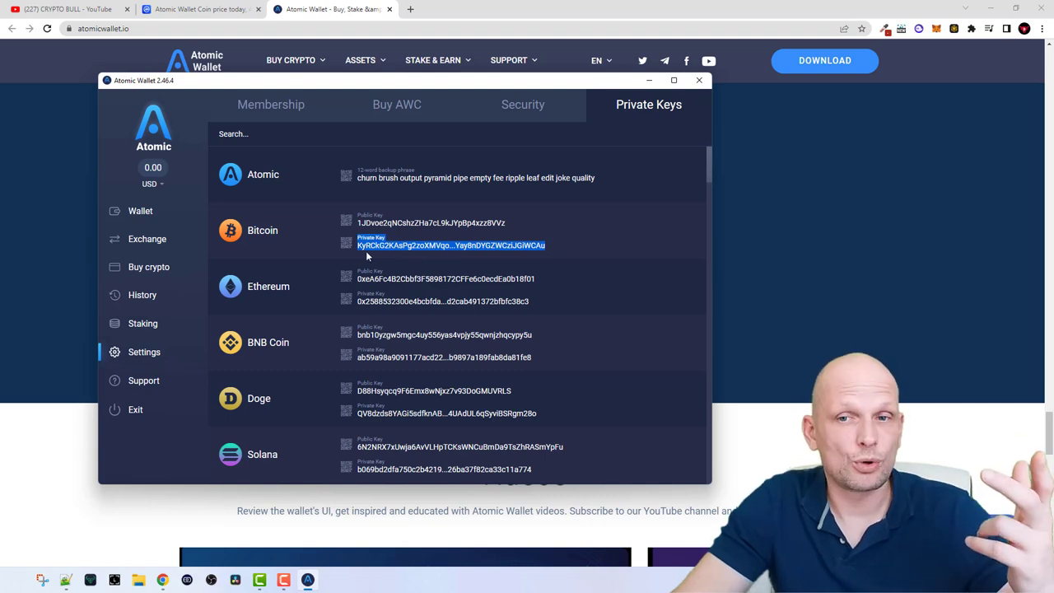
Scroll through the rest of the coin keys, then go to the Support page
click(514, 219)
scroll(514, 219, down, 5)
scroll(363, 272, down, 8)
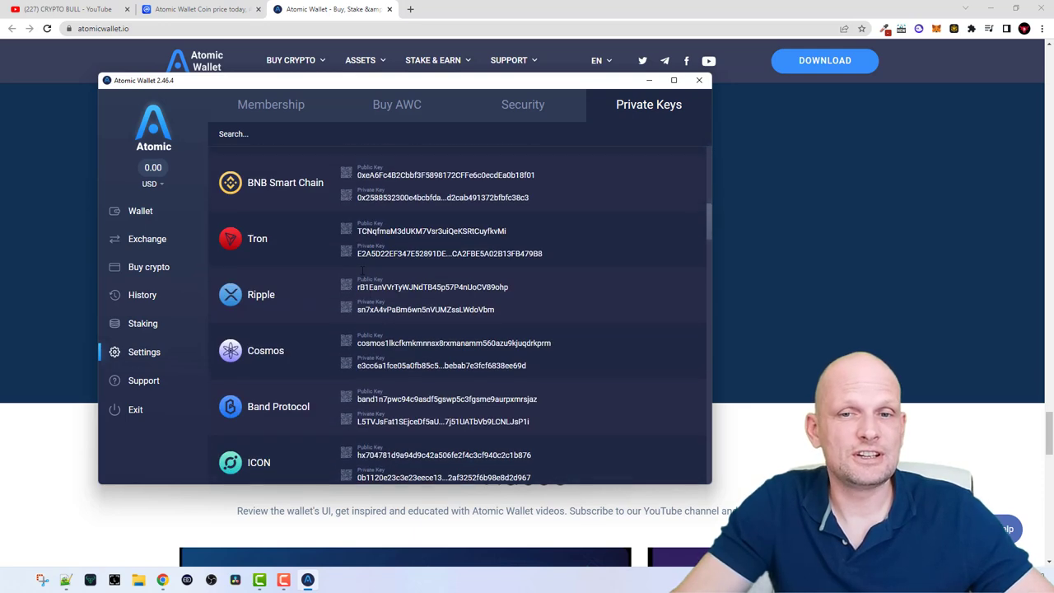
scroll(362, 272, down, 5)
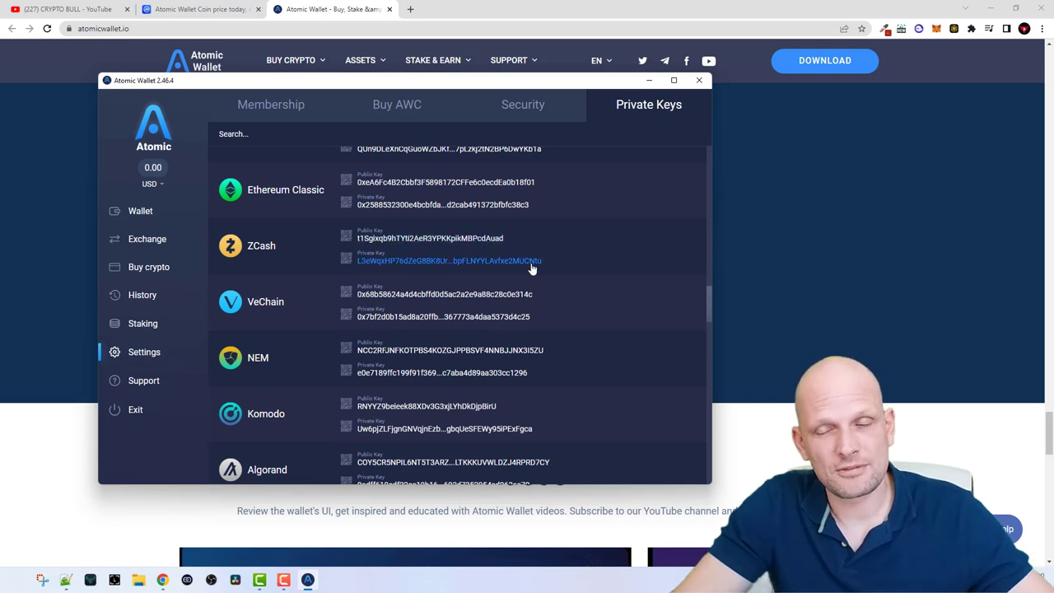
scroll(506, 282, down, 8)
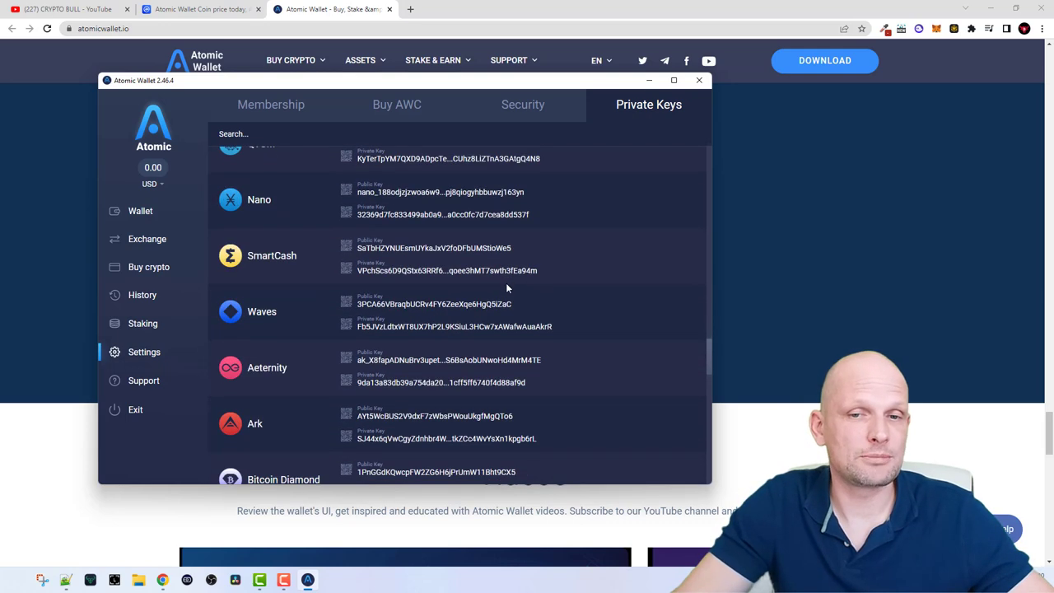
click(148, 383)
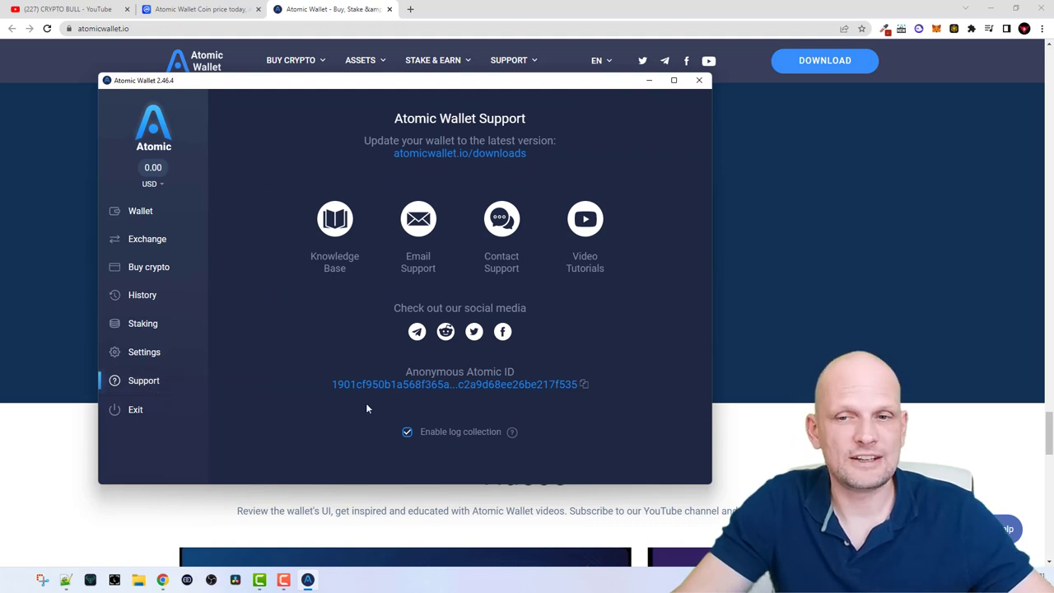
Highlight the Anonymous Atomic ID label and copy the ID to the clipboard
drag(400, 376, 520, 374)
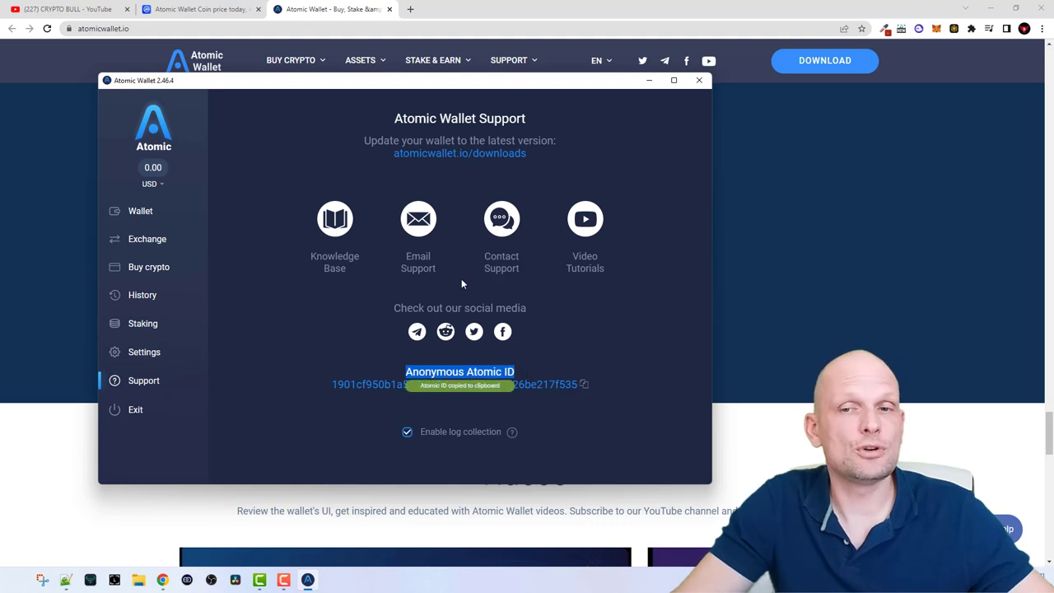
click(592, 387)
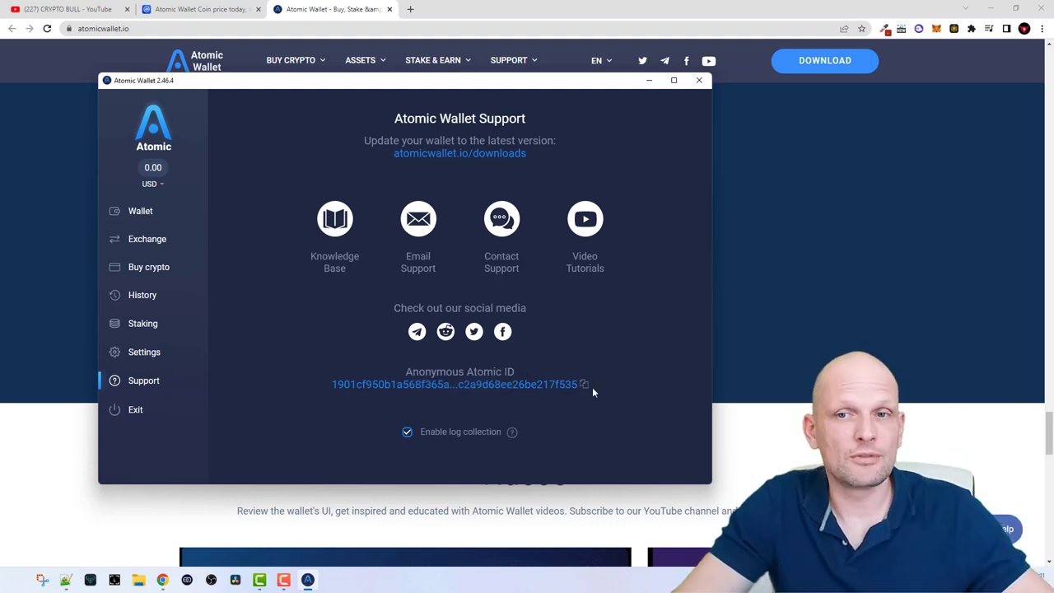